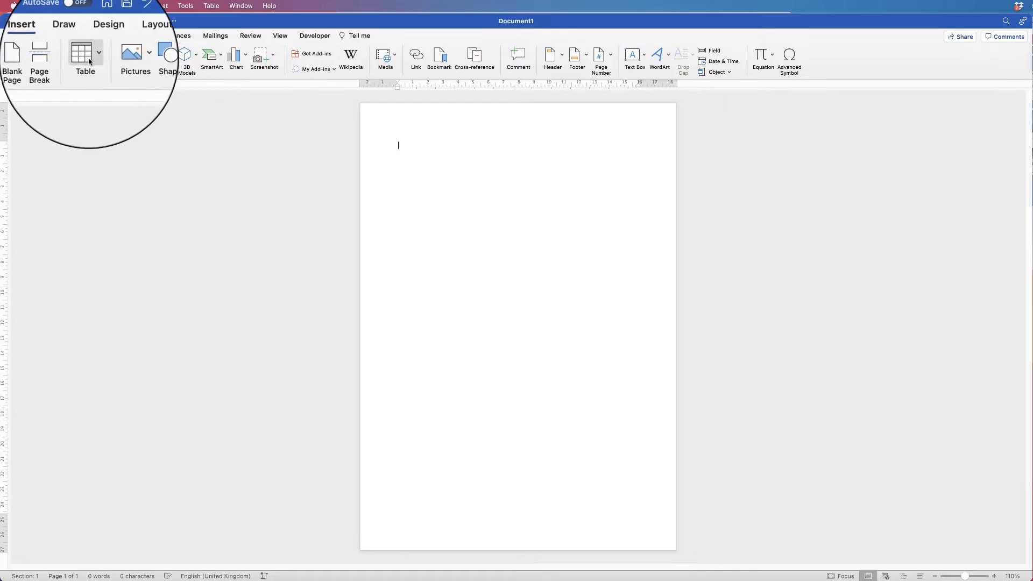
Insert a table with four columns and eight rows, and zoom the document to 265% on the table
click(95, 57)
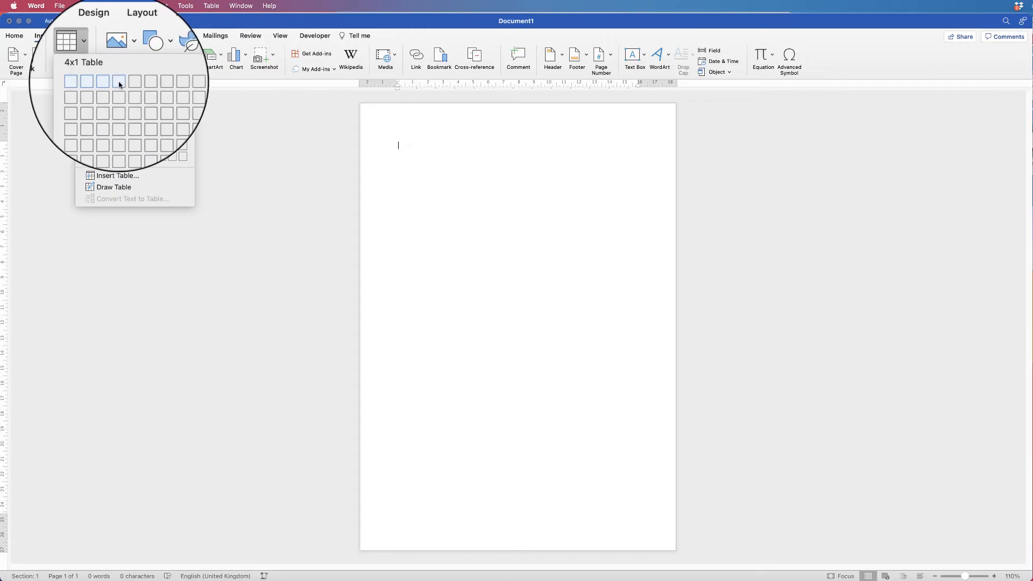
click(120, 157)
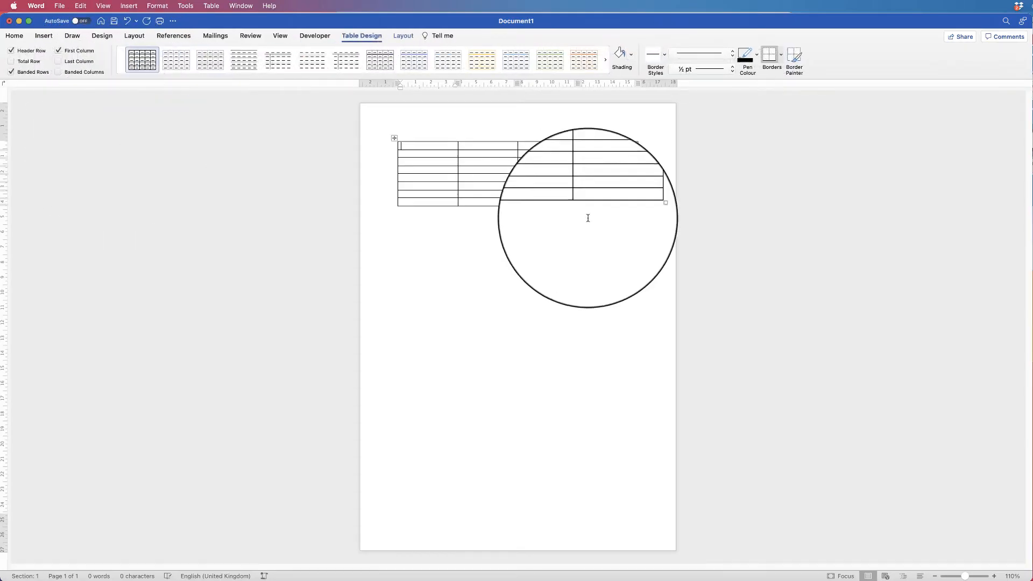
click(533, 221)
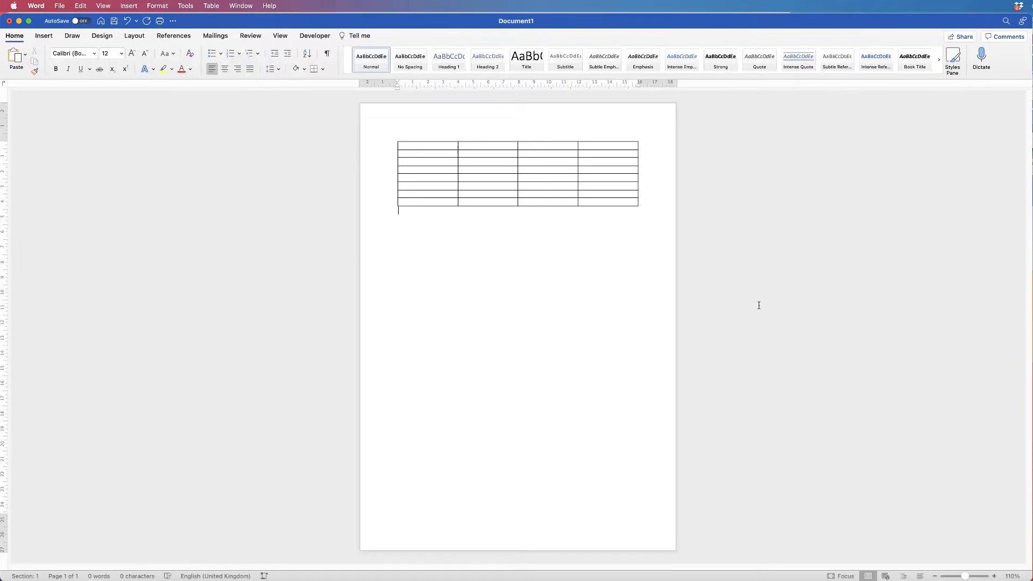
drag(966, 577, 973, 577)
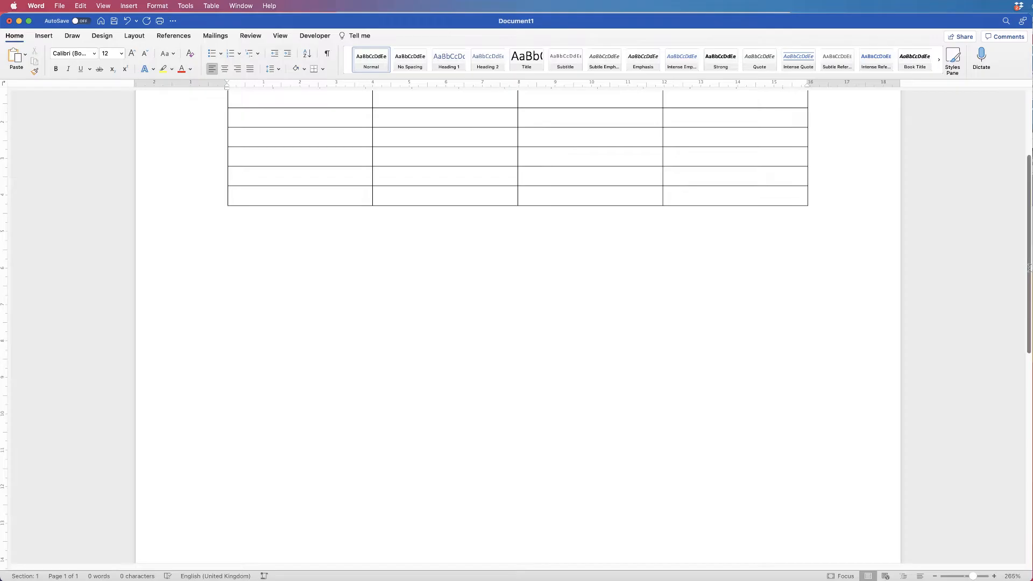
scroll(646, 158, up, 5)
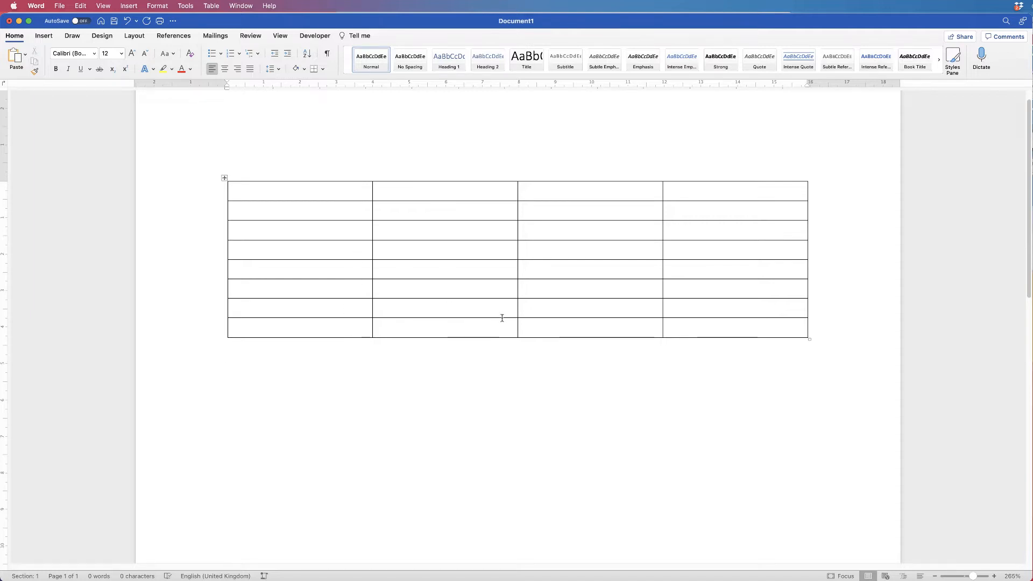
click(325, 190)
click(327, 211)
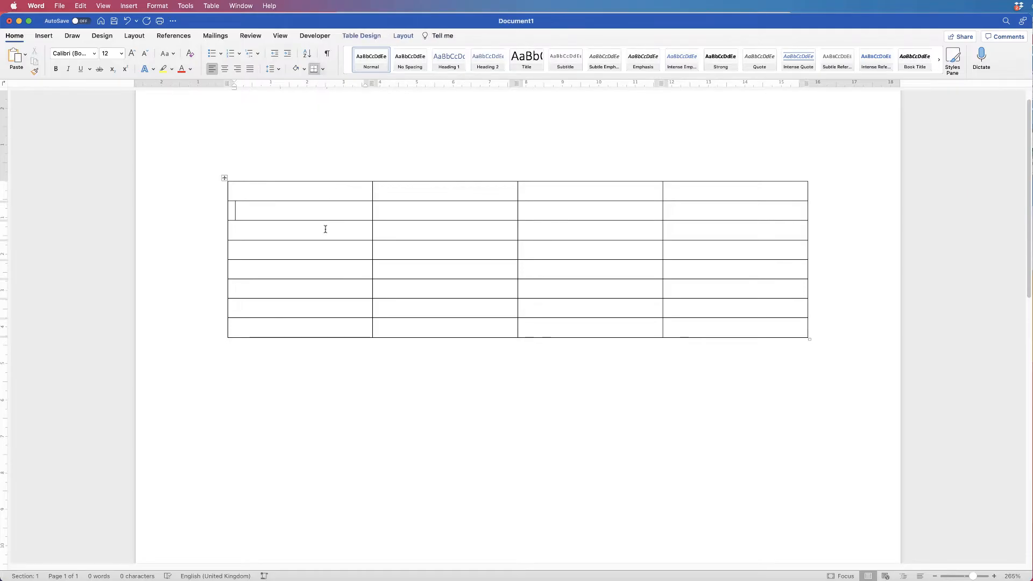
click(322, 273)
click(321, 289)
click(321, 309)
click(321, 329)
Merge all four cells of the table's first row into a single cell
click(324, 191)
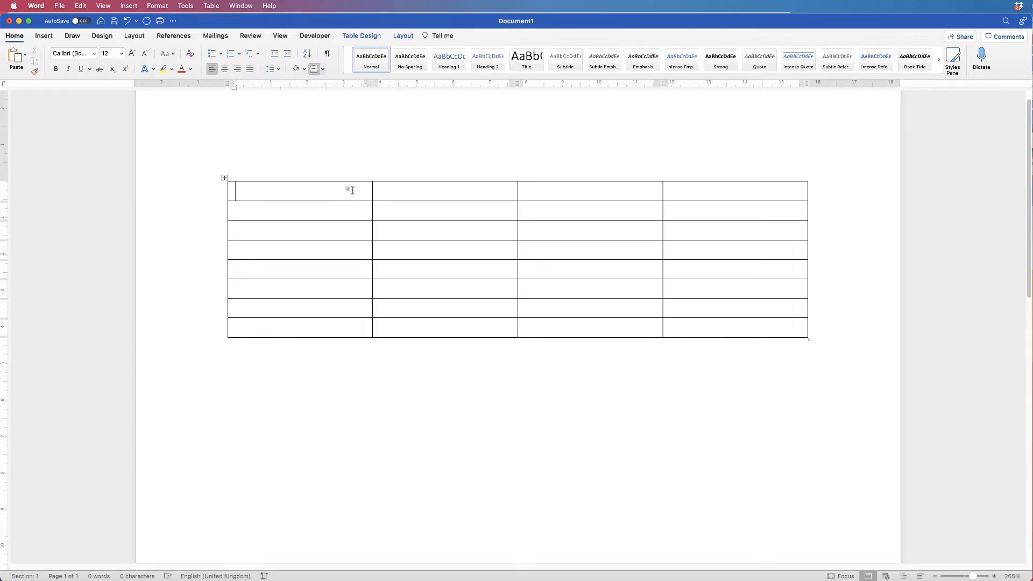
drag(347, 189, 679, 194)
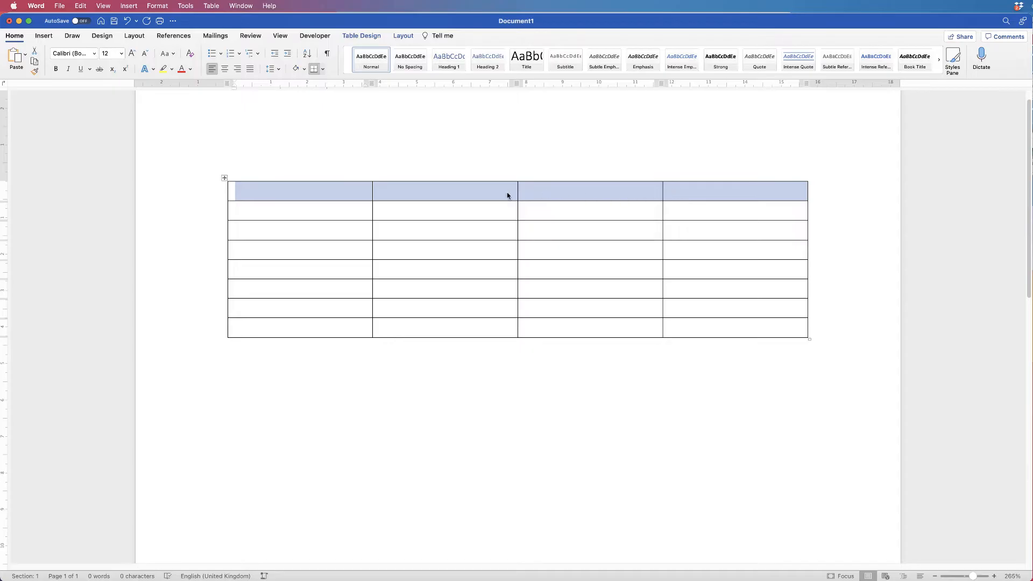
click(401, 36)
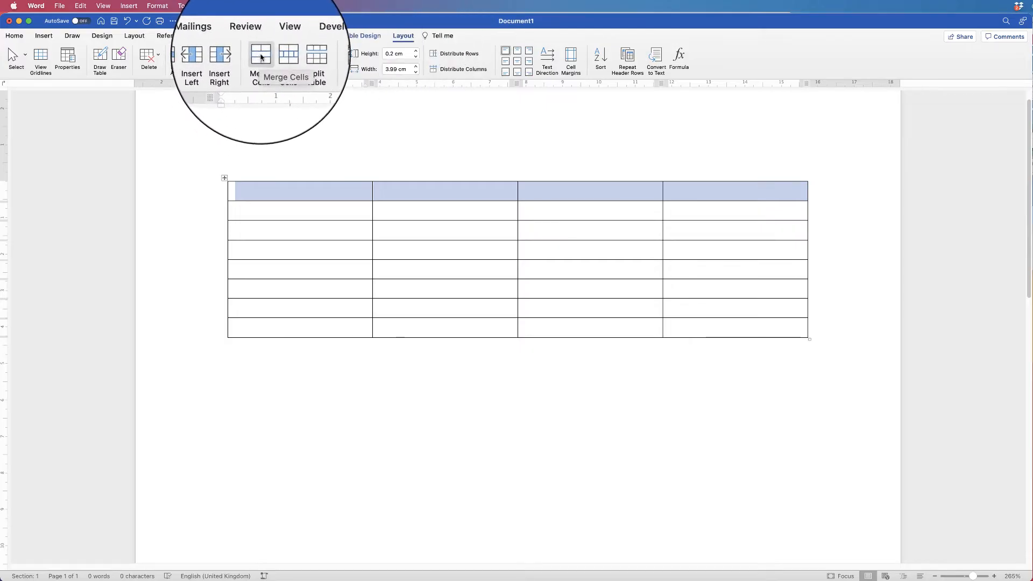
click(261, 56)
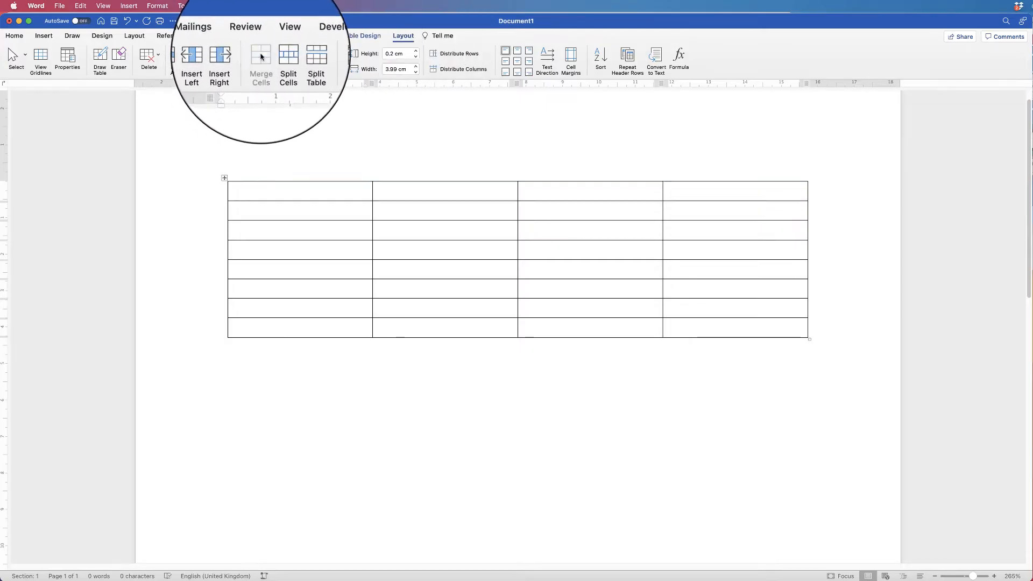
click(549, 268)
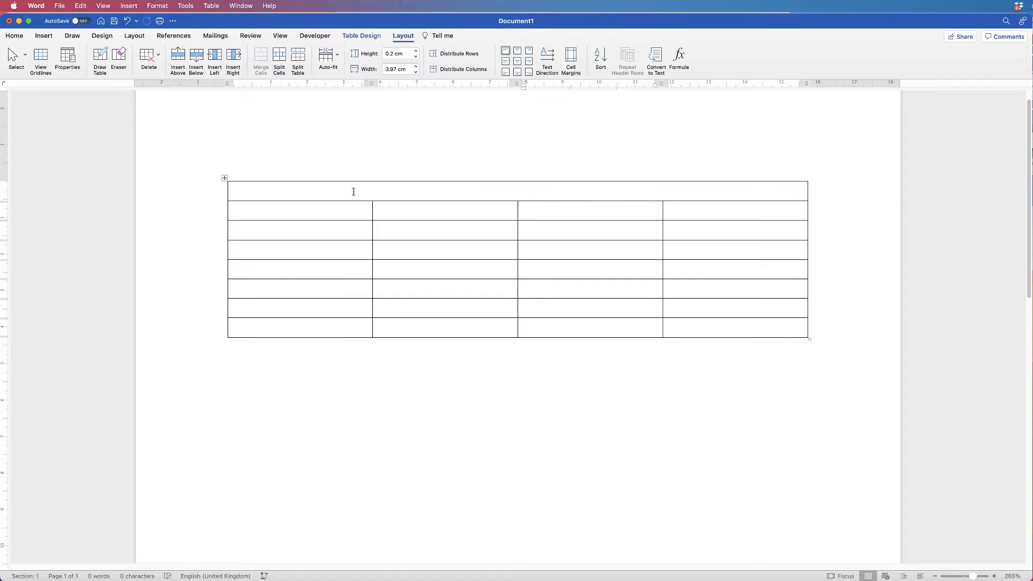
Enter TITLE in the merged first row and centre it horizontally and vertically in the cell
click(526, 190)
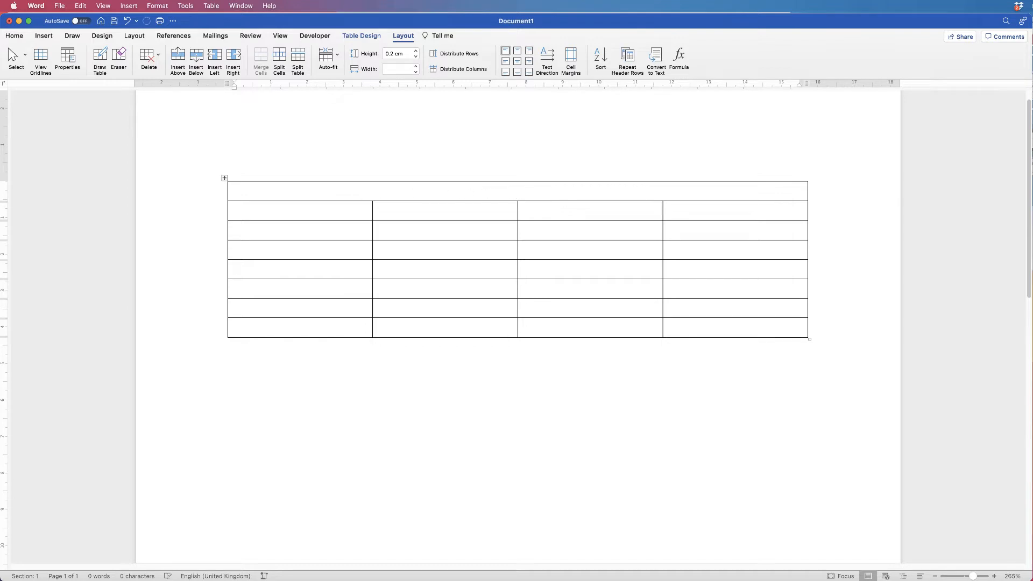
text(TITLE)
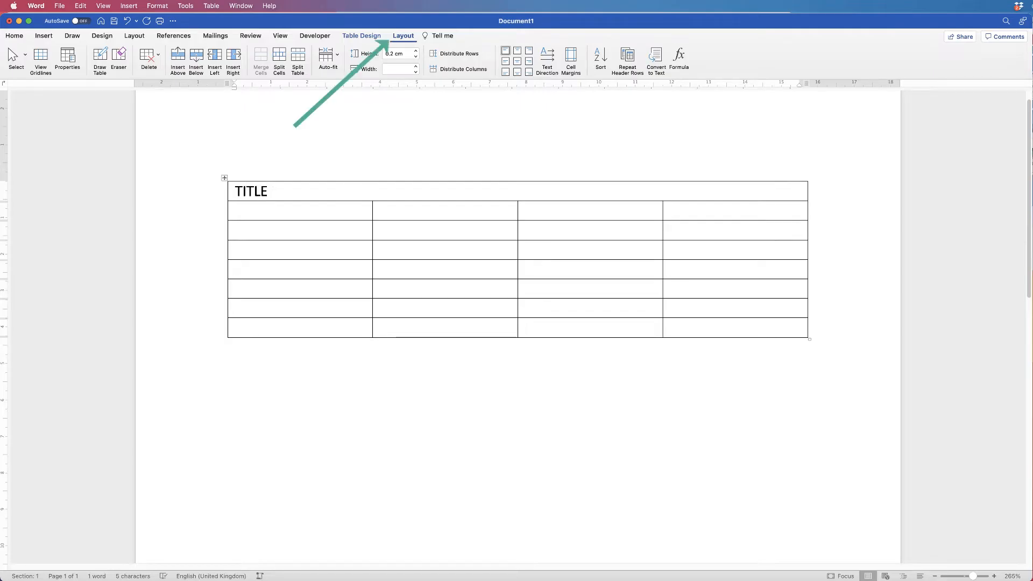
click(517, 62)
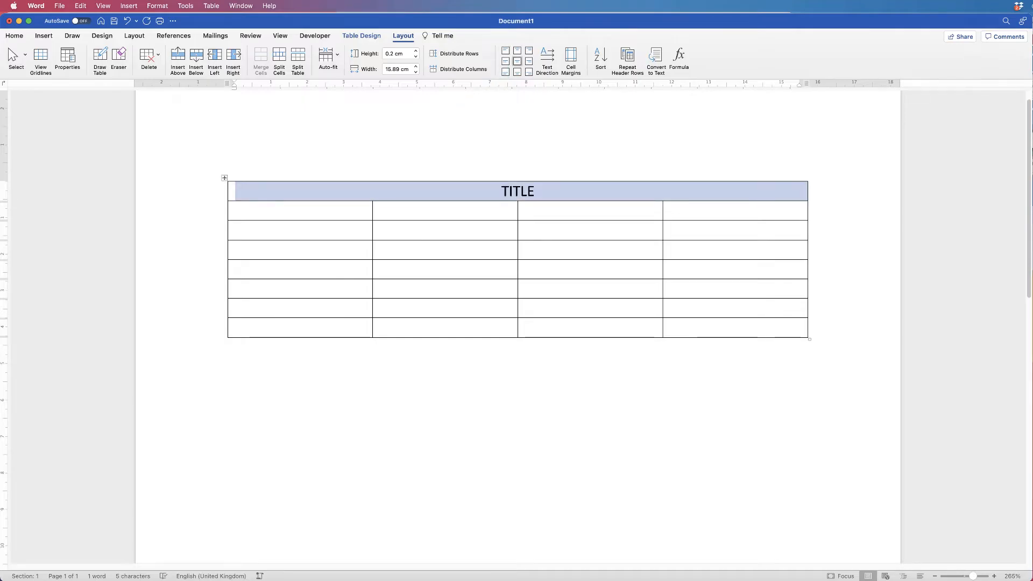
click(534, 191)
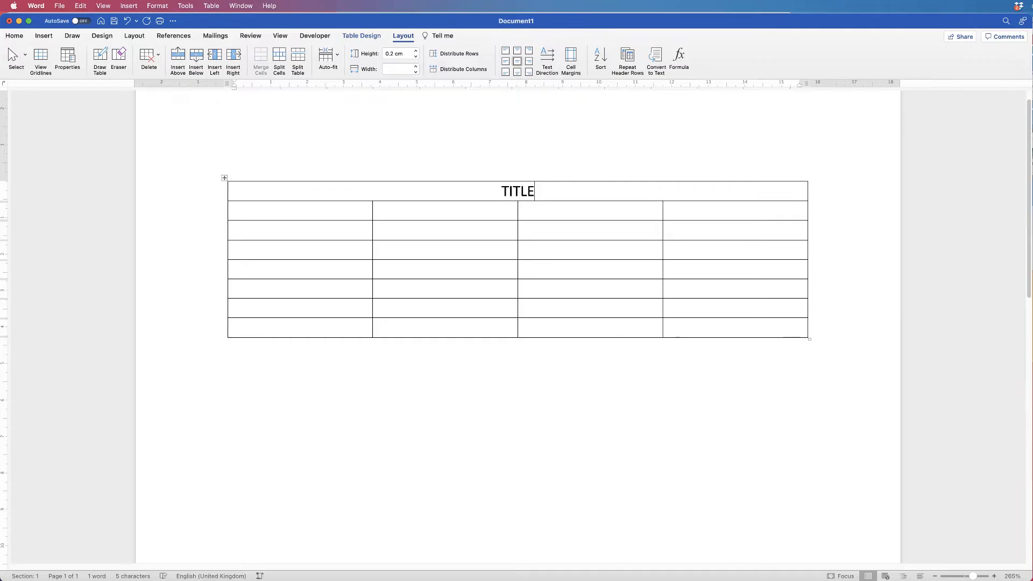
Merge the seven first-column cells below the title row, and merge the second- and third-column cells of the last row
drag(232, 210, 233, 327)
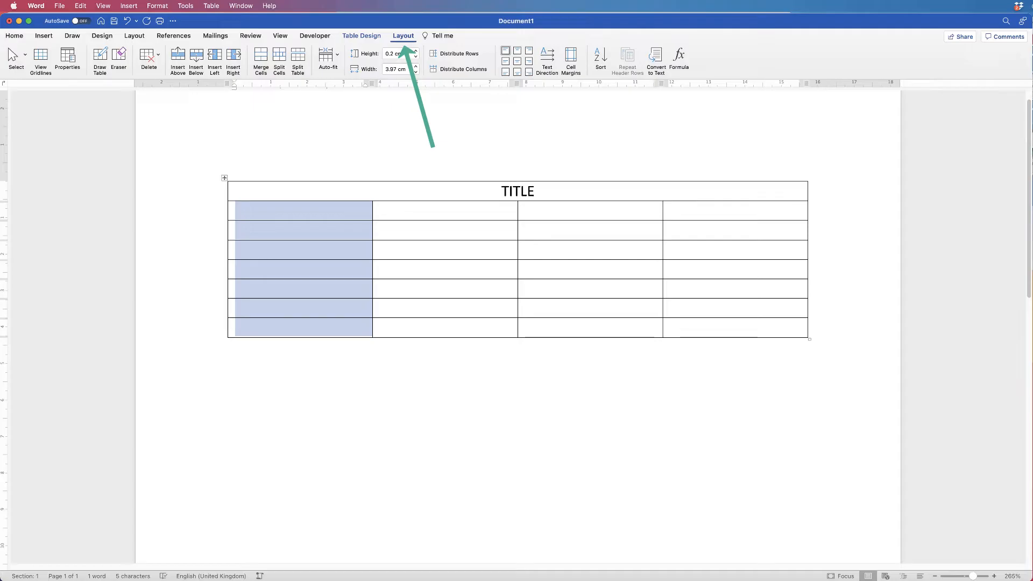
click(261, 58)
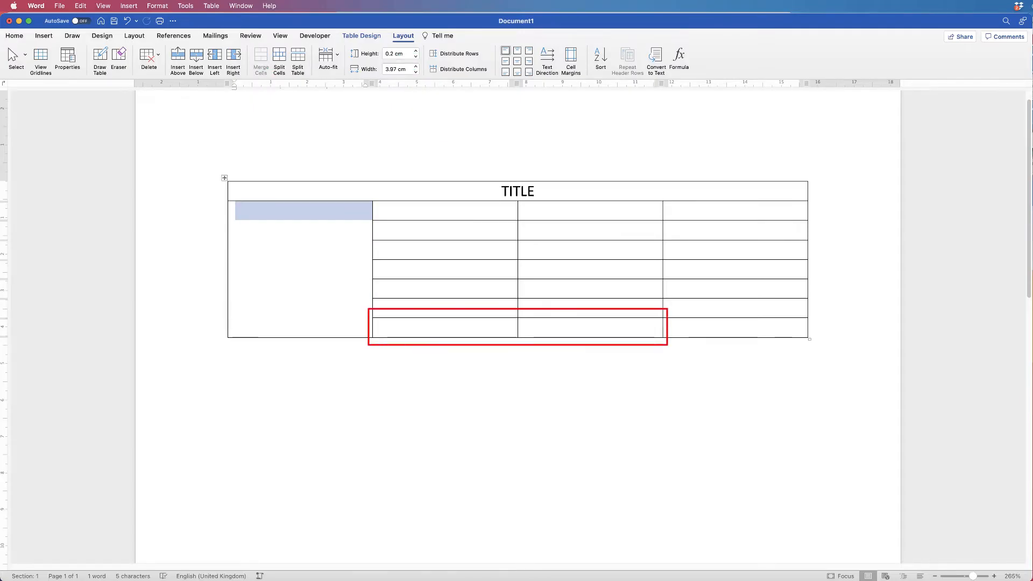
drag(430, 327, 590, 327)
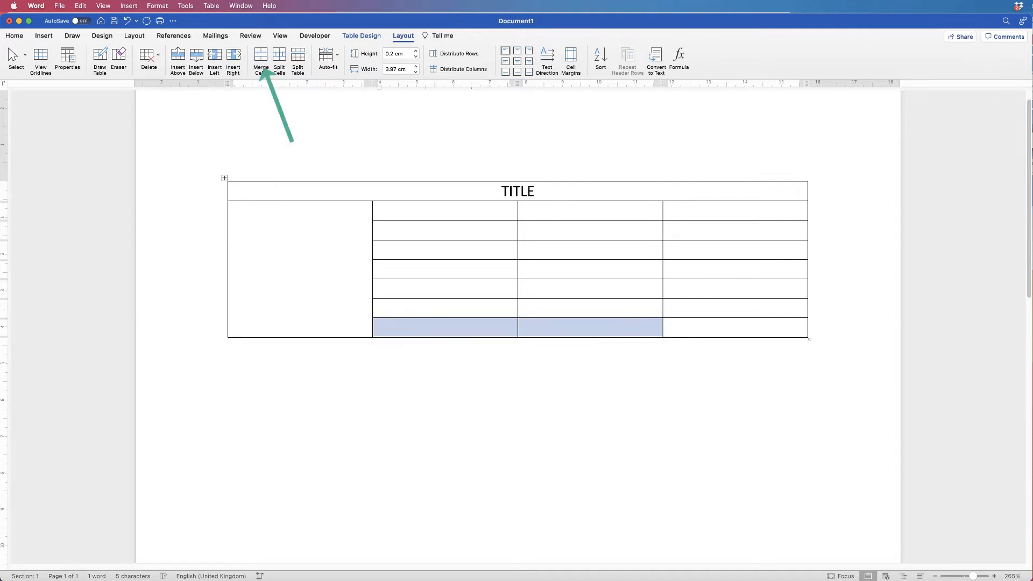
click(261, 60)
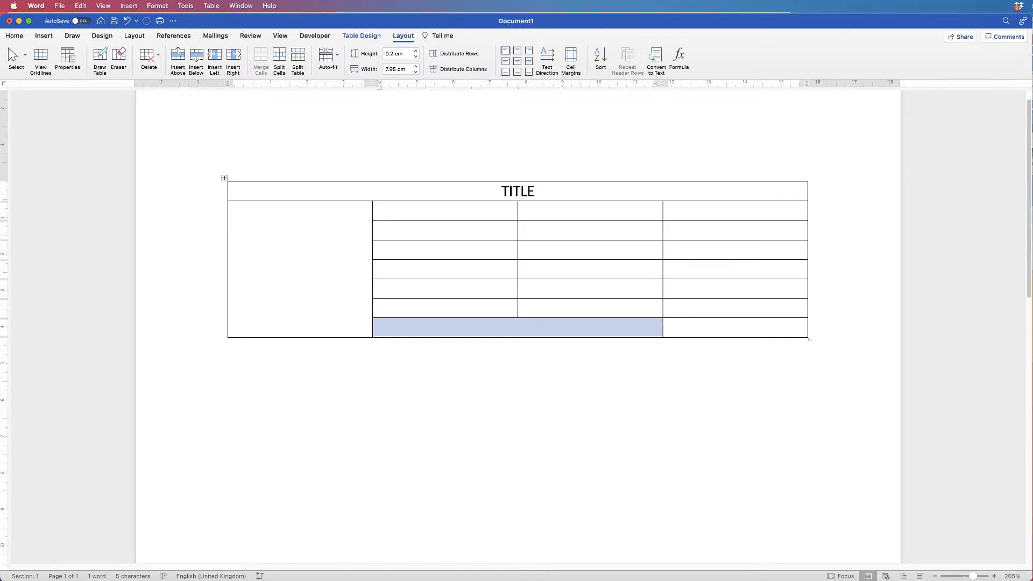
Split the merged cell in the last row into four columns and one row
click(380, 327)
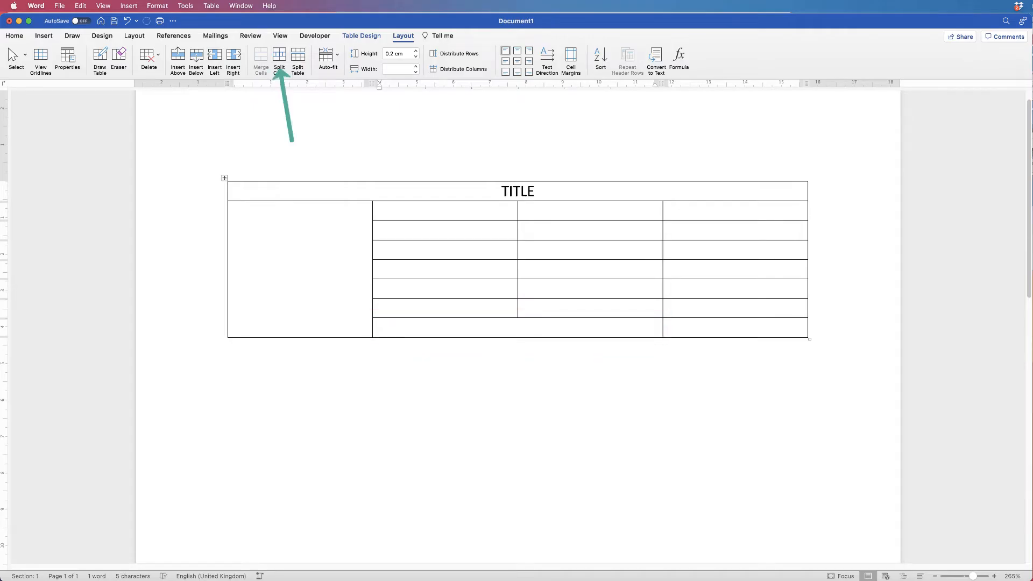
click(279, 54)
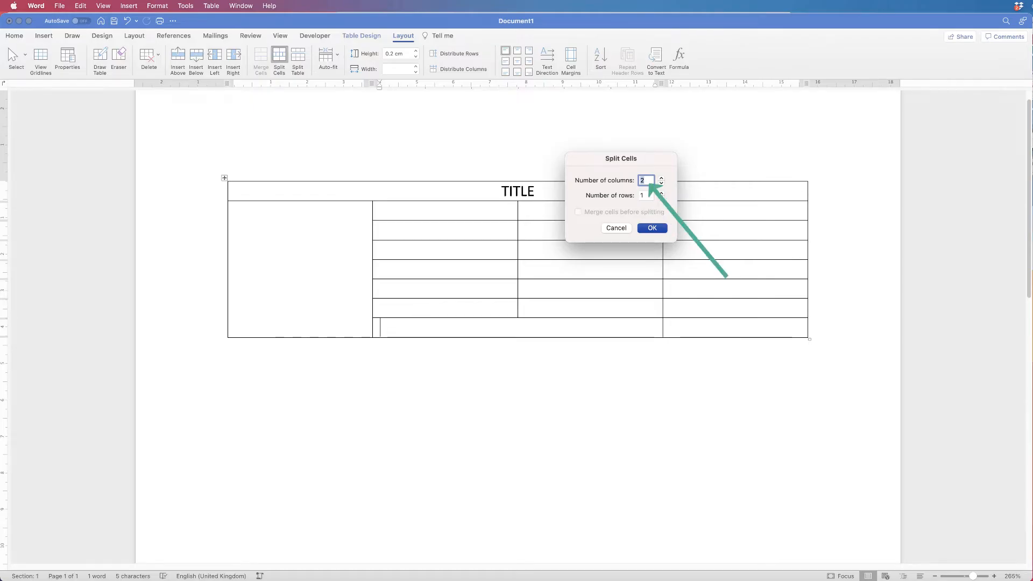
key(Up)
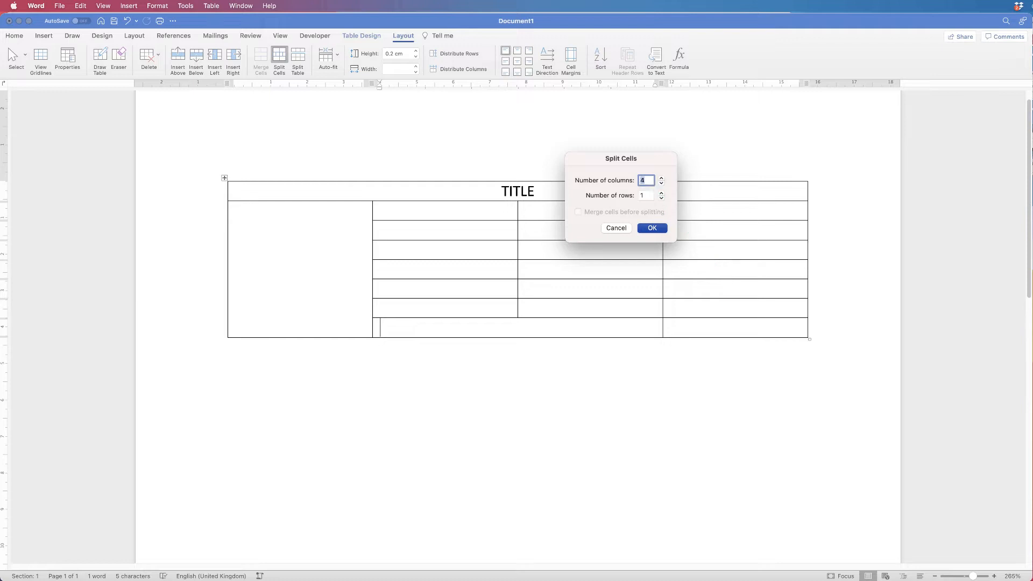
key(Return)
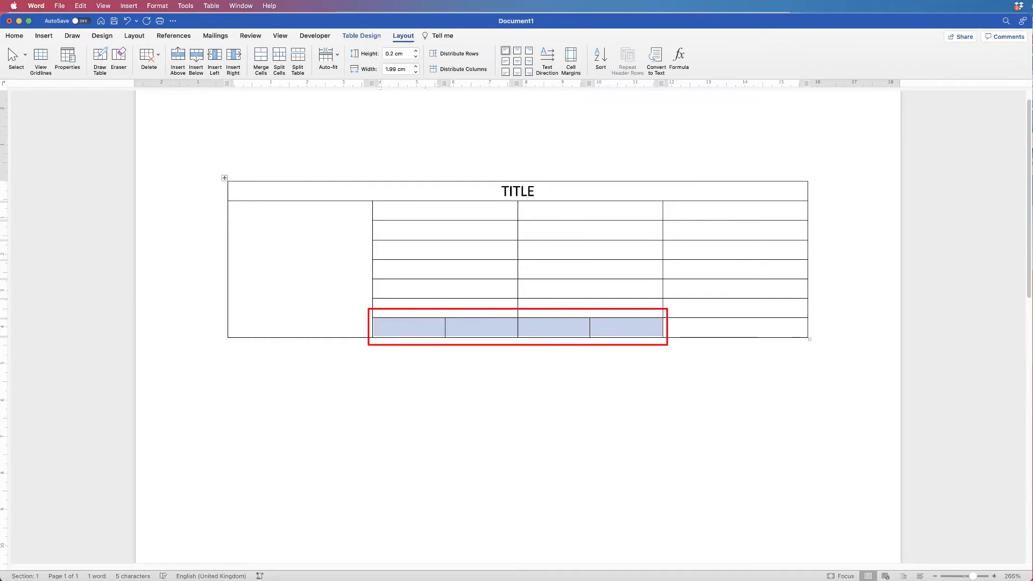
click(228, 347)
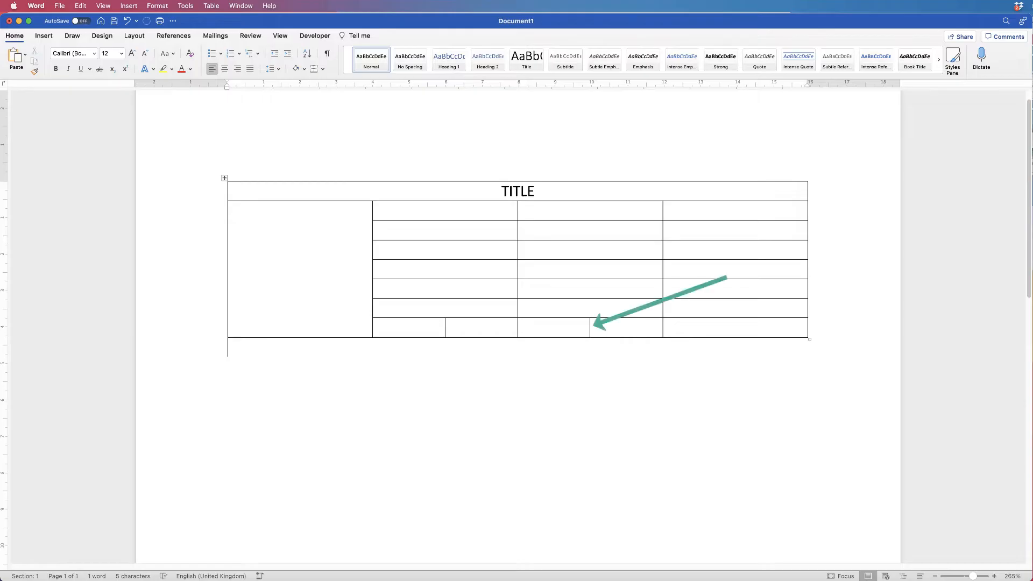
Move the border between the last two split cells to the right, and try shifting the table's middle column border before undoing that shift
mouse_move(590, 327)
mouse_down()
mouse_move(638, 327)
mouse_move(534, 327)
mouse_move(629, 327)
mouse_up()
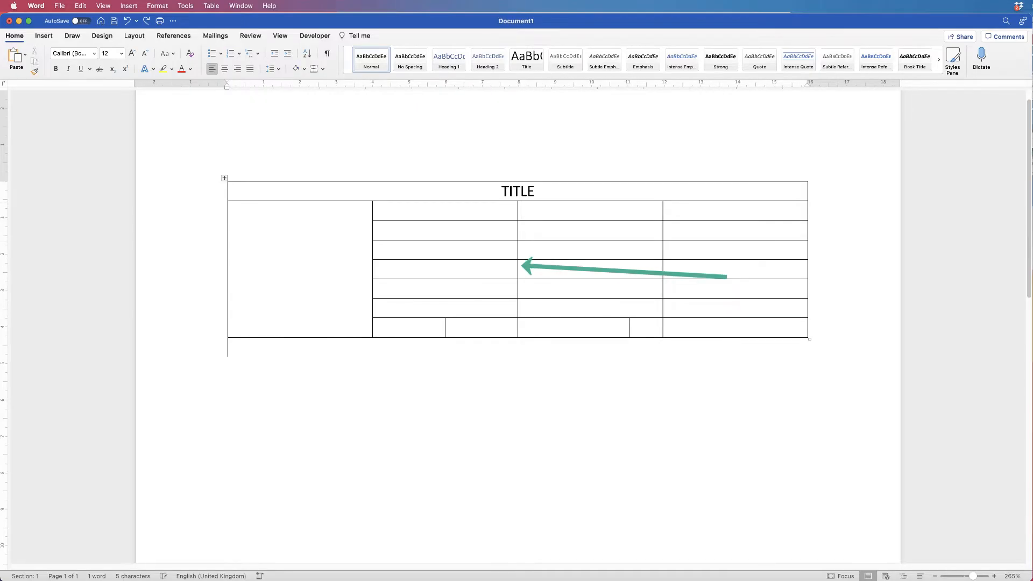
mouse_move(517, 290)
mouse_down()
mouse_move(490, 291)
mouse_move(527, 291)
mouse_move(513, 291)
mouse_up()
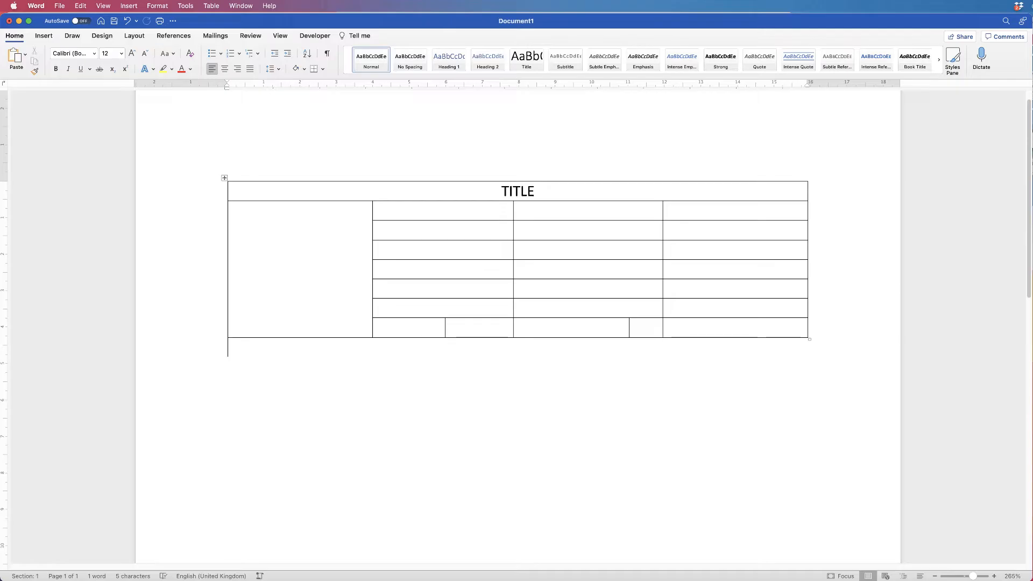
key(super+z)
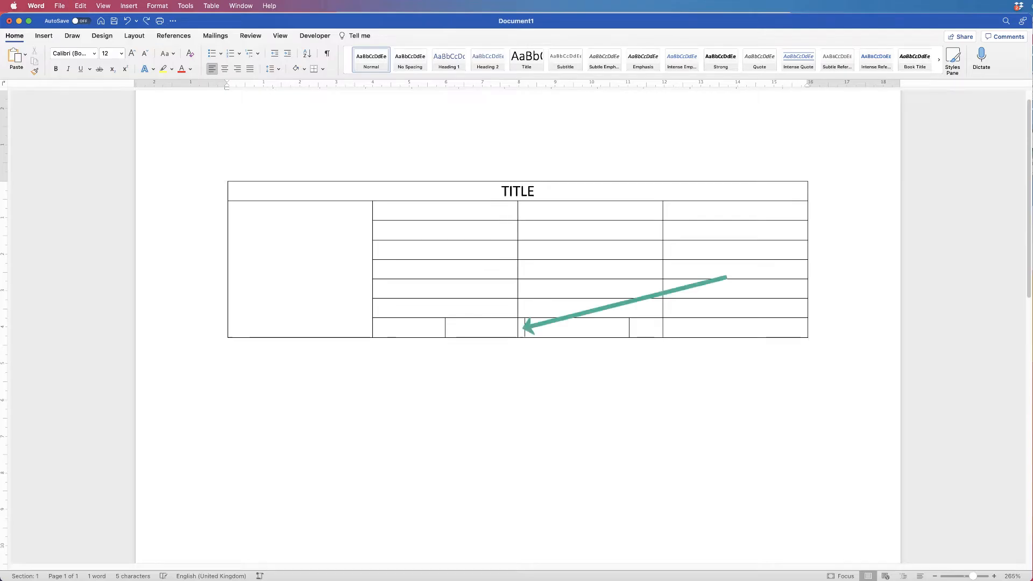
Move the border between the second and third split cells to the right, for those two cells only
drag(484, 327, 559, 327)
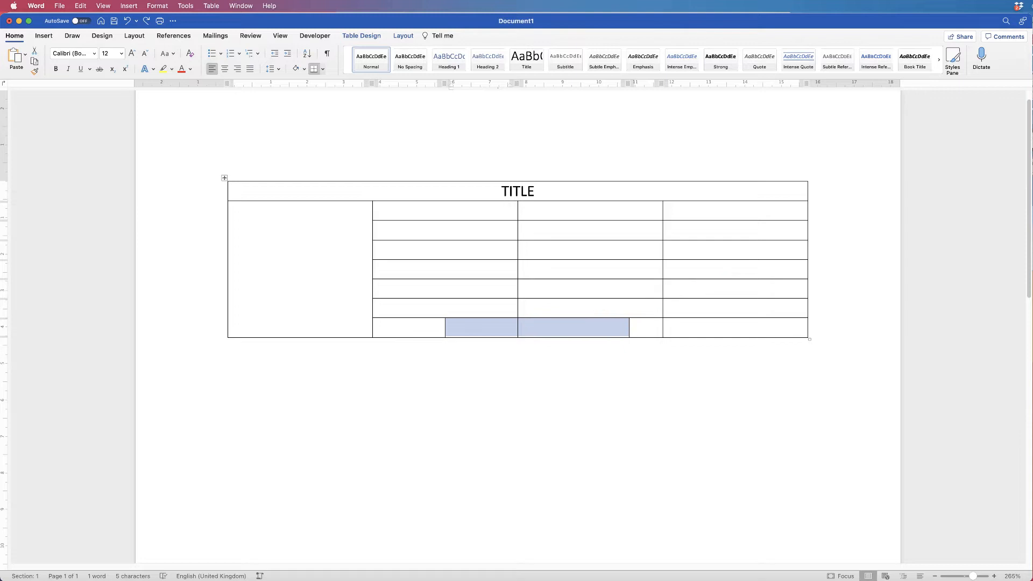
mouse_move(517, 328)
mouse_down()
mouse_move(544, 327)
mouse_move(483, 327)
mouse_move(552, 327)
mouse_move(512, 328)
mouse_move(537, 328)
mouse_up()
click(380, 328)
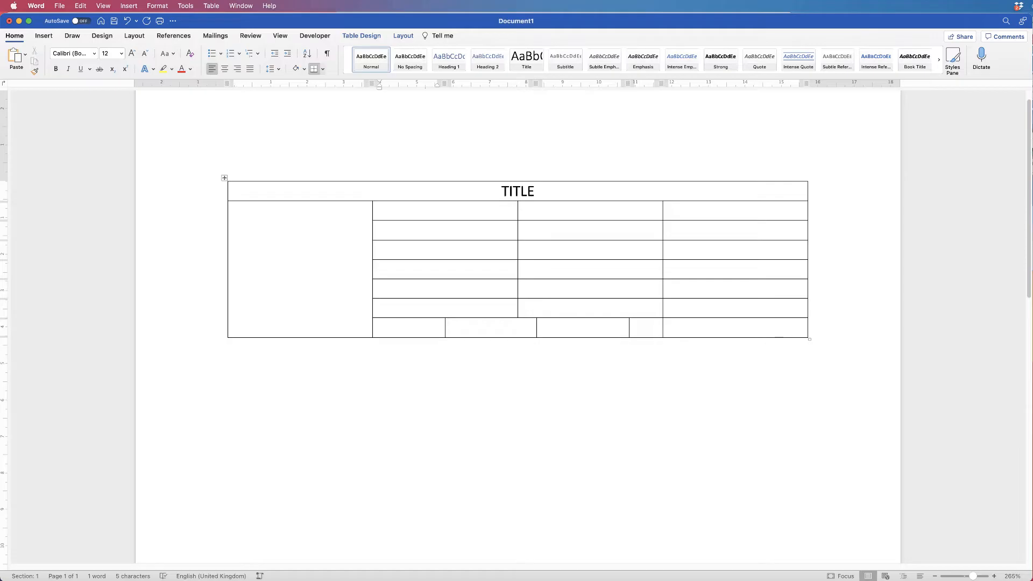
Distribute the columns of the four split cells in the last row evenly
drag(646, 328, 409, 327)
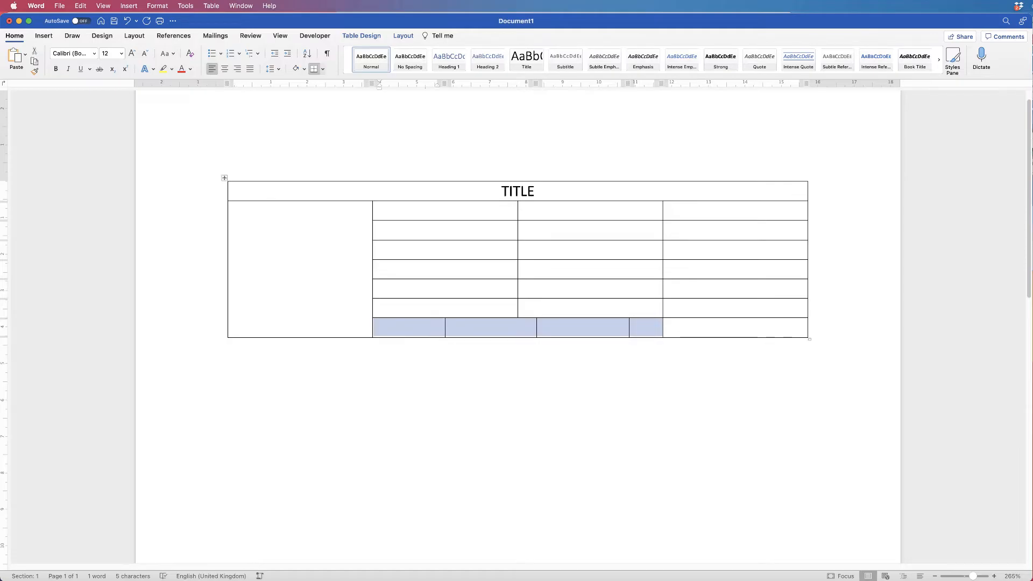
click(403, 36)
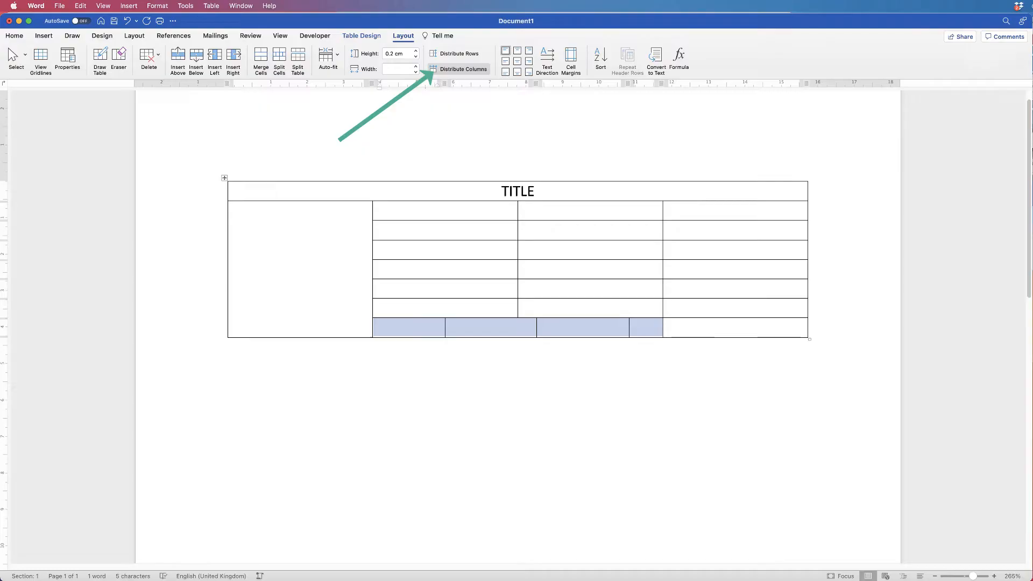
click(460, 69)
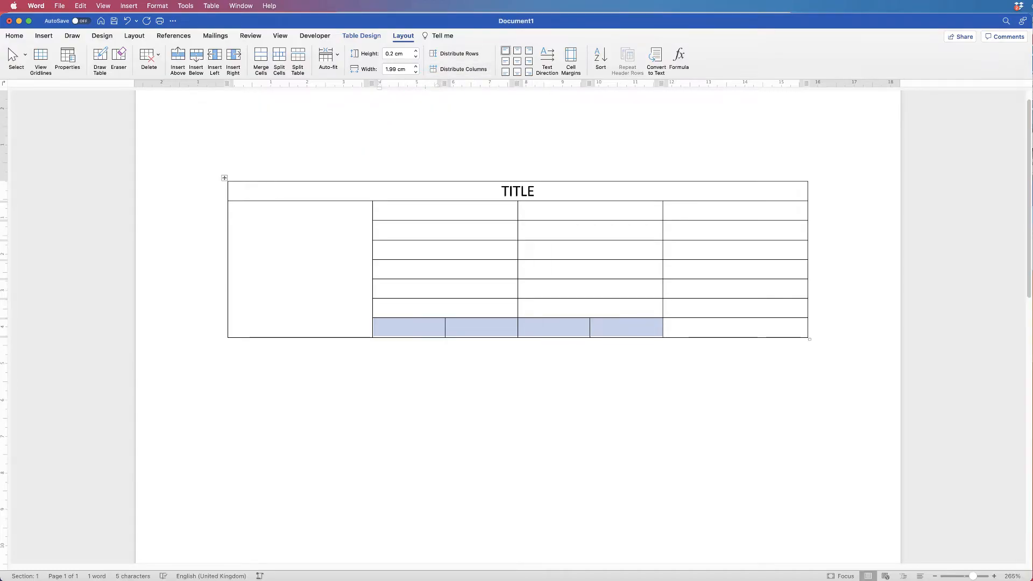
click(543, 327)
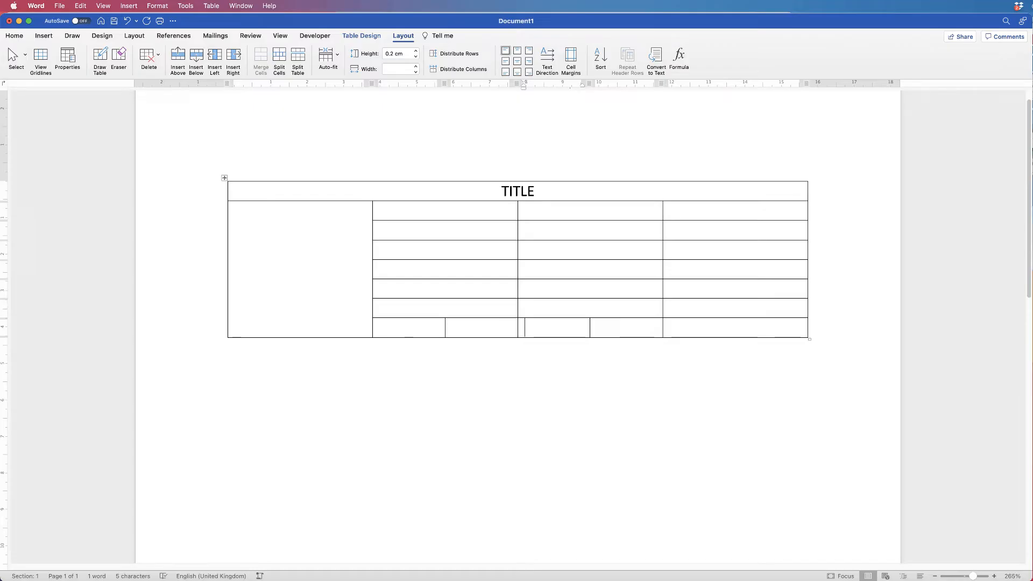
Merge the upper two cells of the last column, directly below the title row
click(688, 327)
click(693, 211)
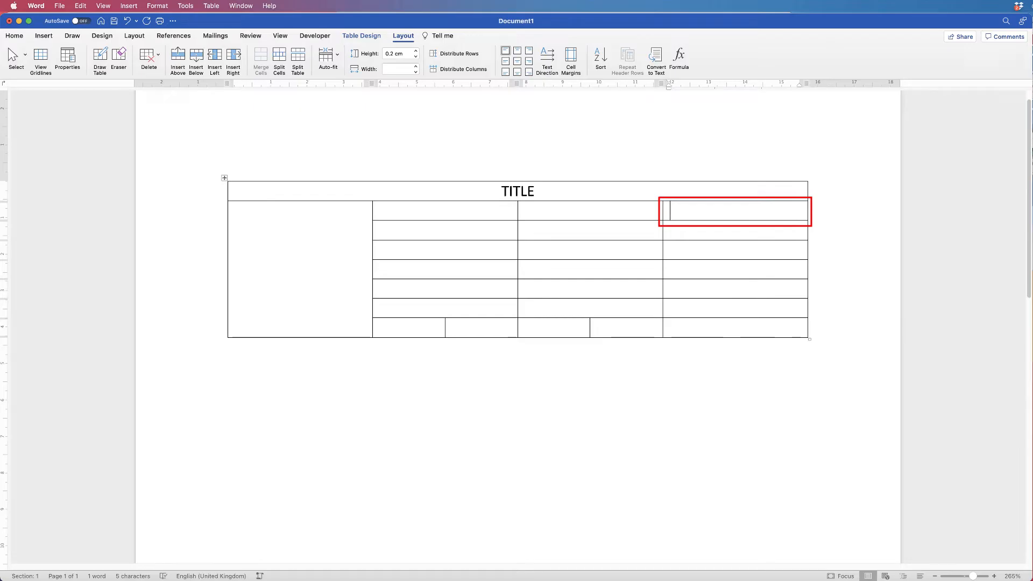
key(shift+Down)
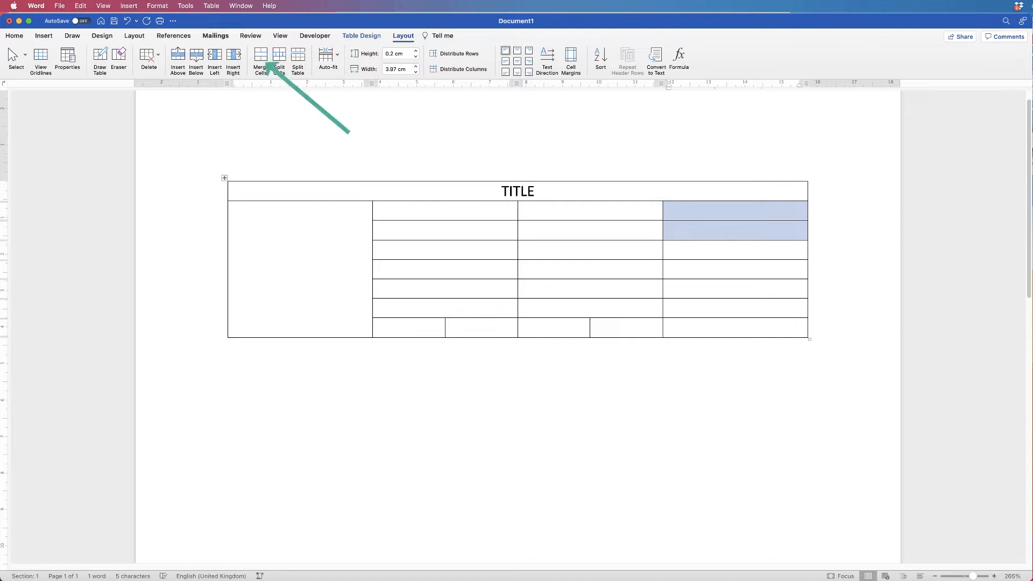
click(261, 55)
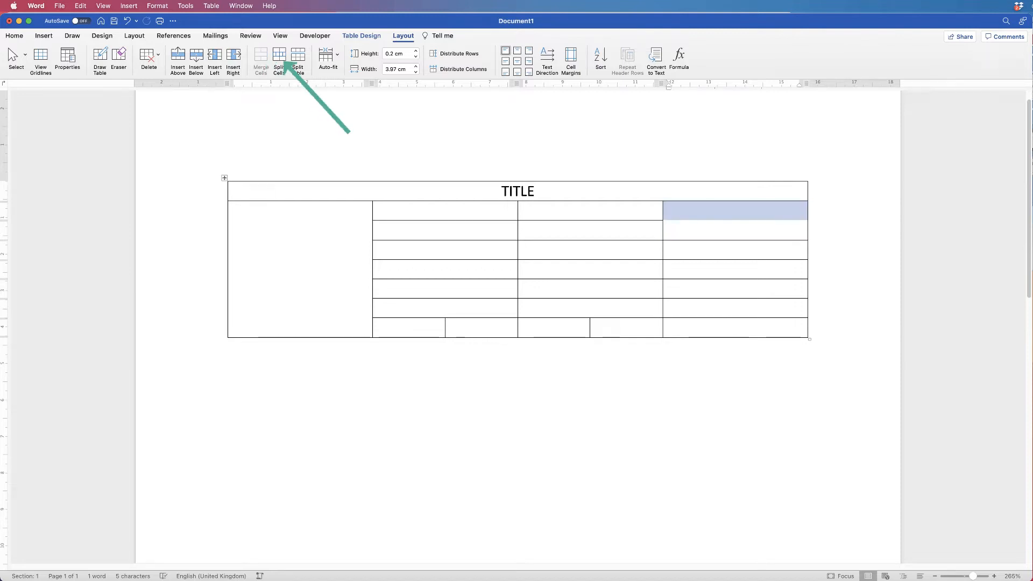
Split the newly merged cell in the last column into two columns and one row
click(280, 55)
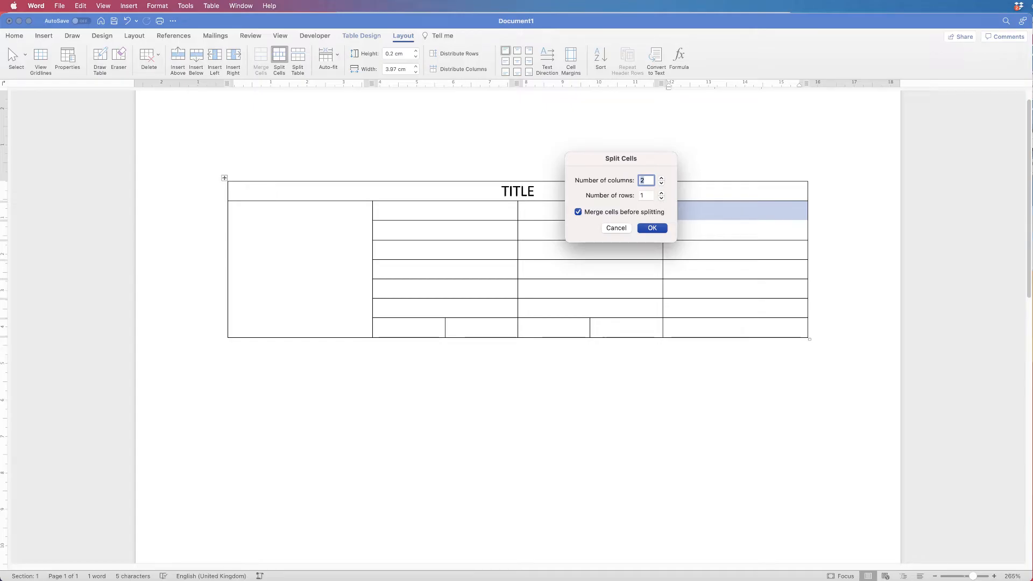
key(Return)
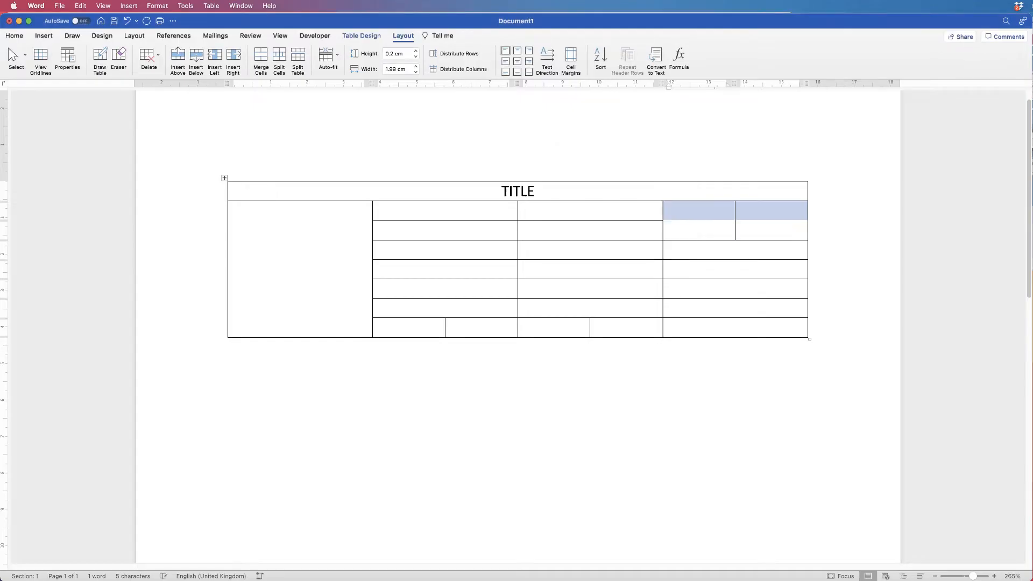
click(699, 215)
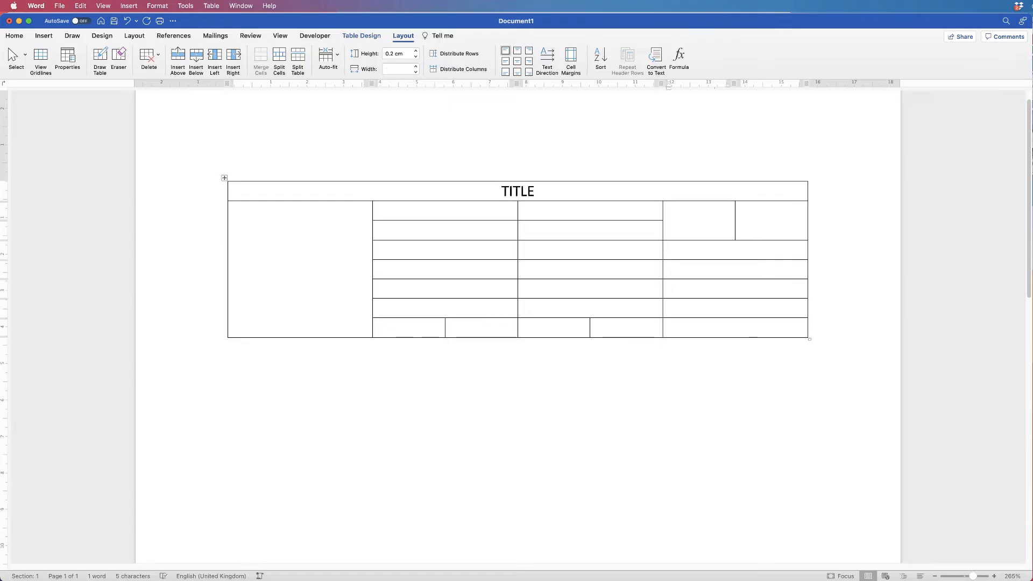
mouse_move(735, 220)
mouse_down()
mouse_move(713, 220)
mouse_move(745, 221)
mouse_move(734, 220)
mouse_up()
click(694, 289)
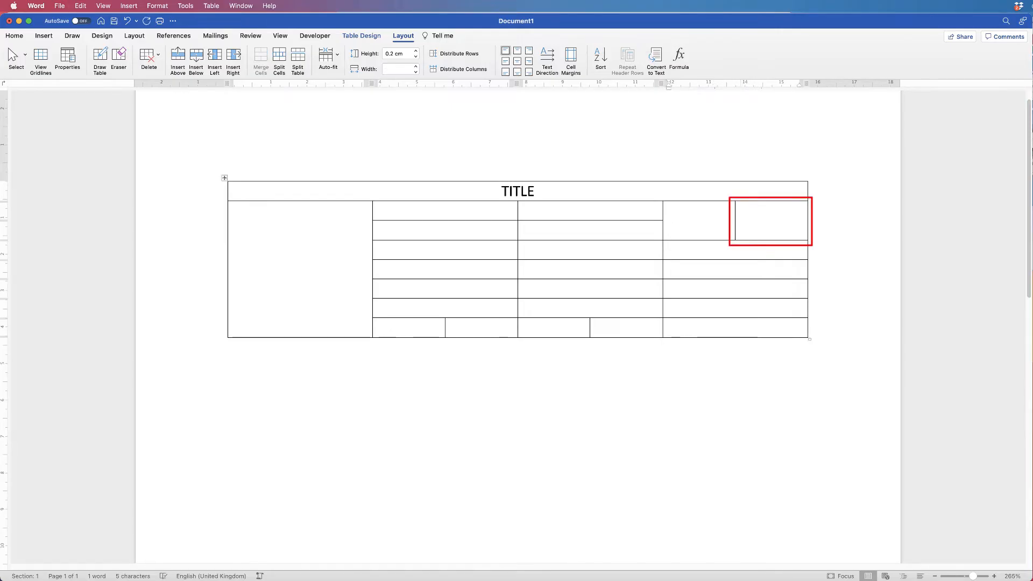
Split the right half of the divided cell below the title into four columns and one row
click(761, 215)
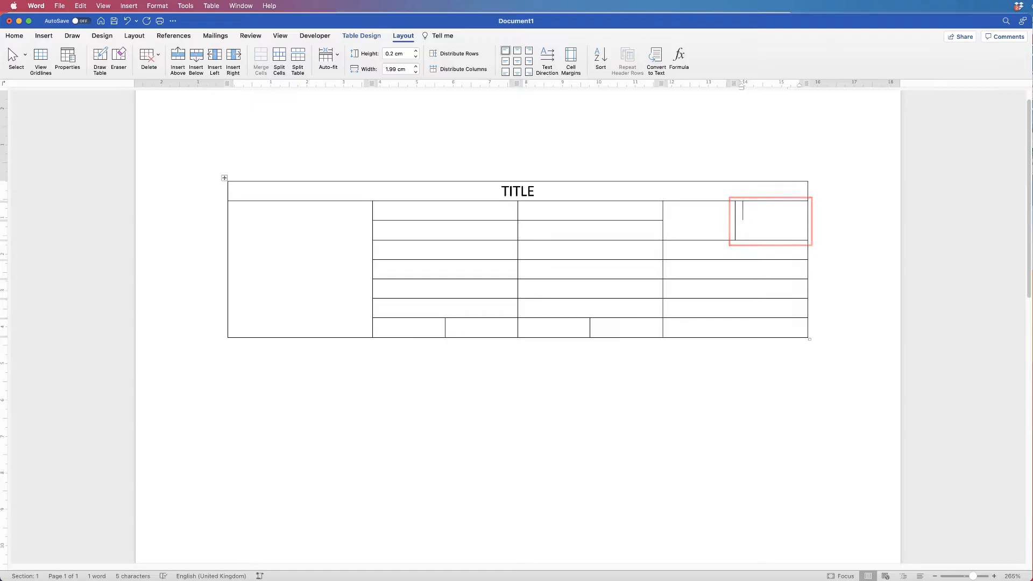
click(279, 56)
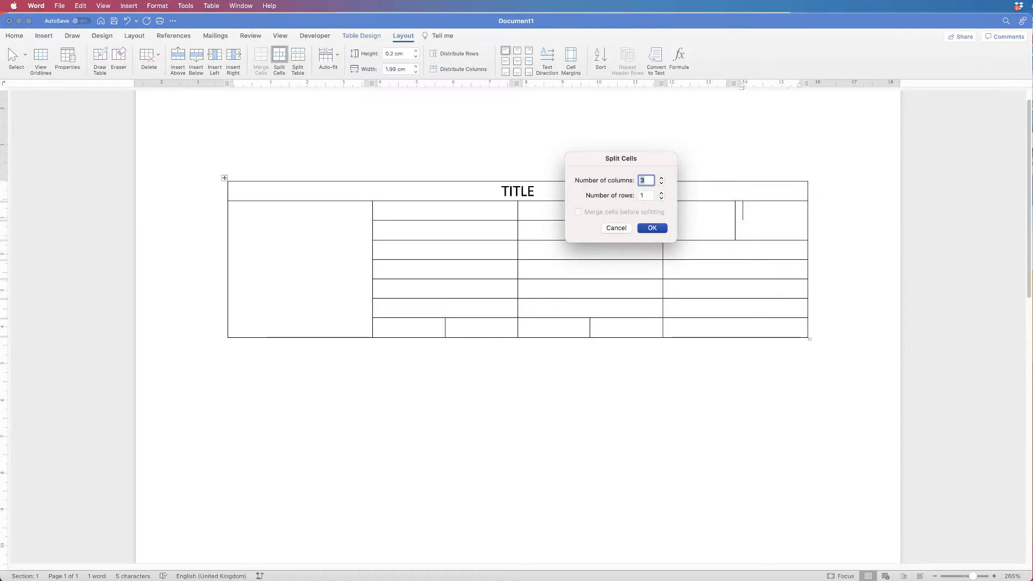
click(661, 178)
click(661, 178)
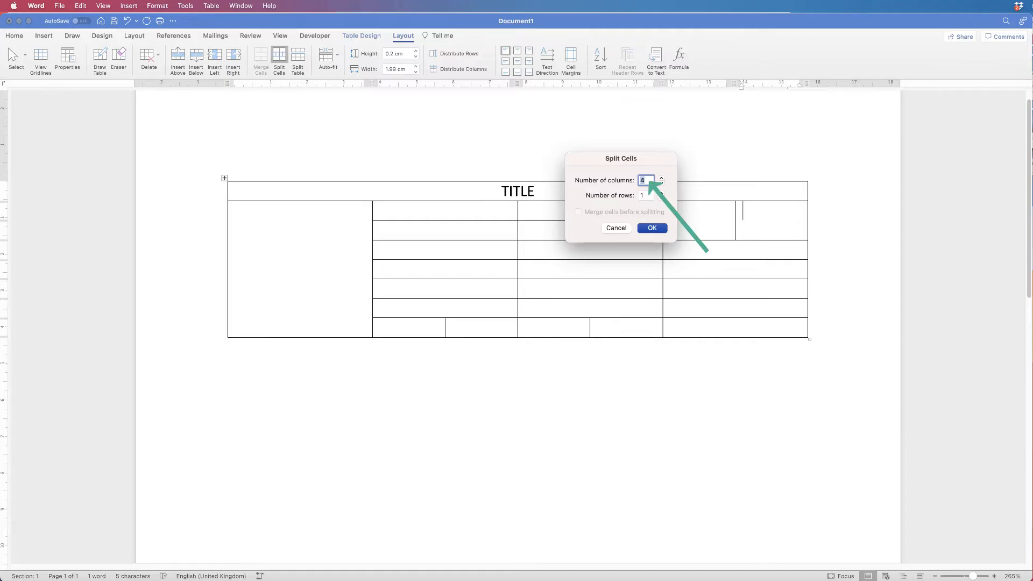
key(Return)
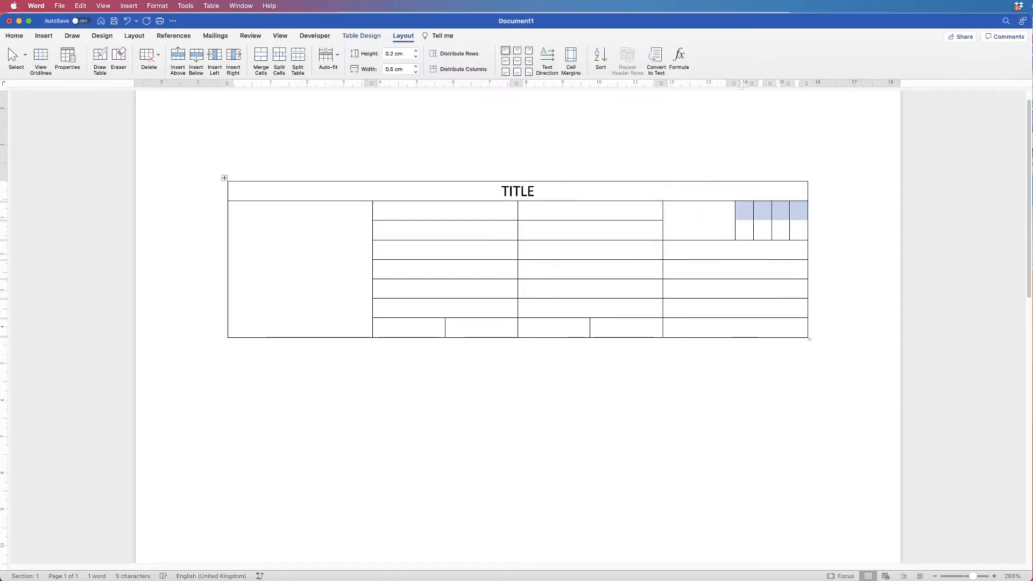
Move the left border of the four narrow cells further left and distribute their columns evenly
click(671, 250)
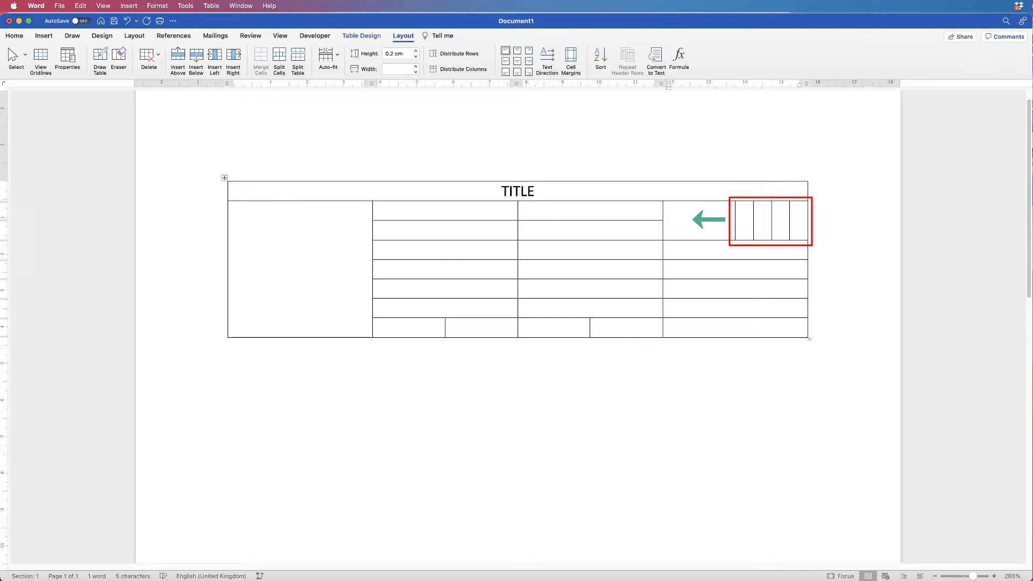
drag(735, 220, 706, 220)
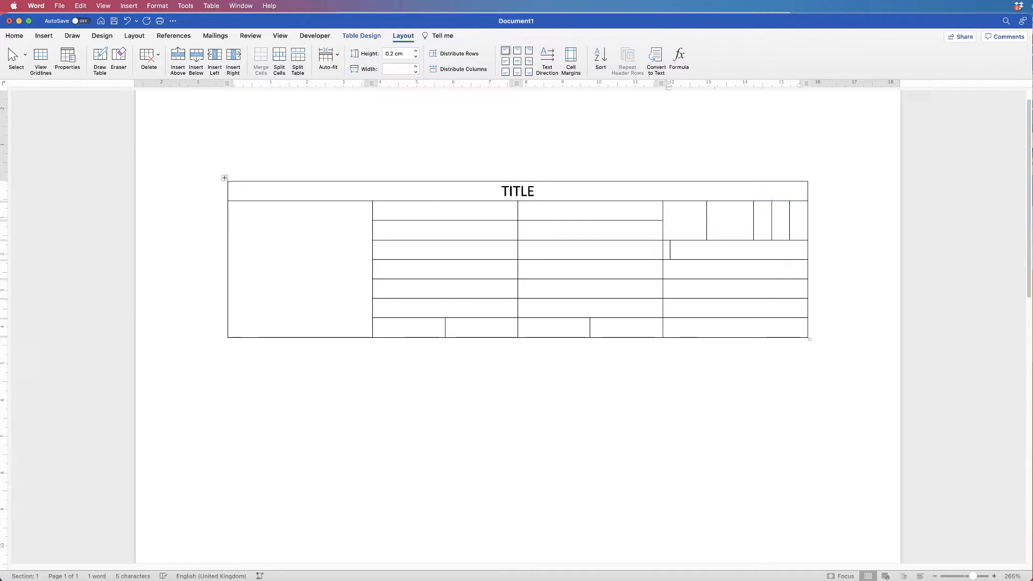
drag(799, 221, 730, 220)
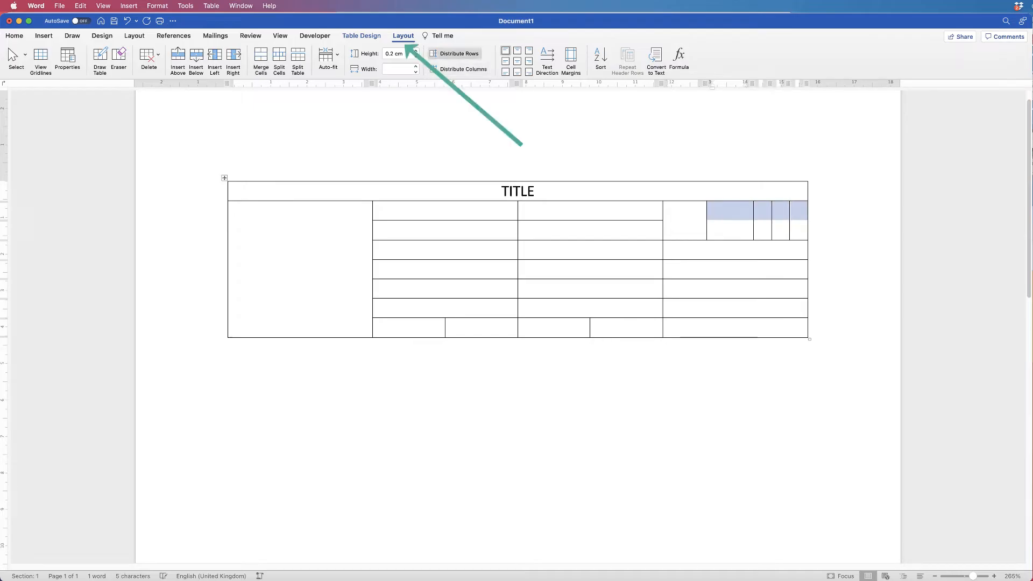
click(457, 69)
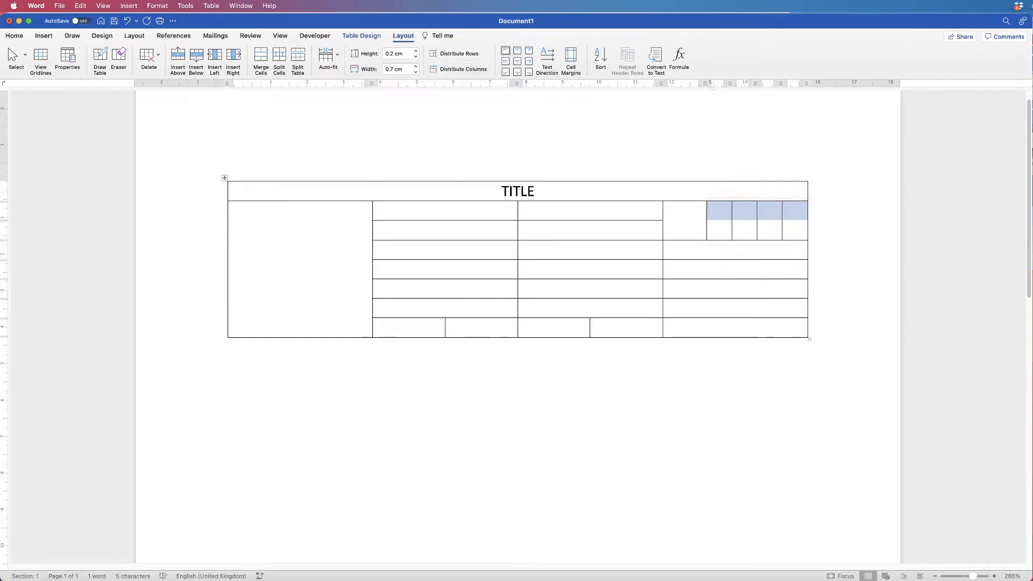
Move the border between the third and fourth split cells in the last row to the right
click(677, 212)
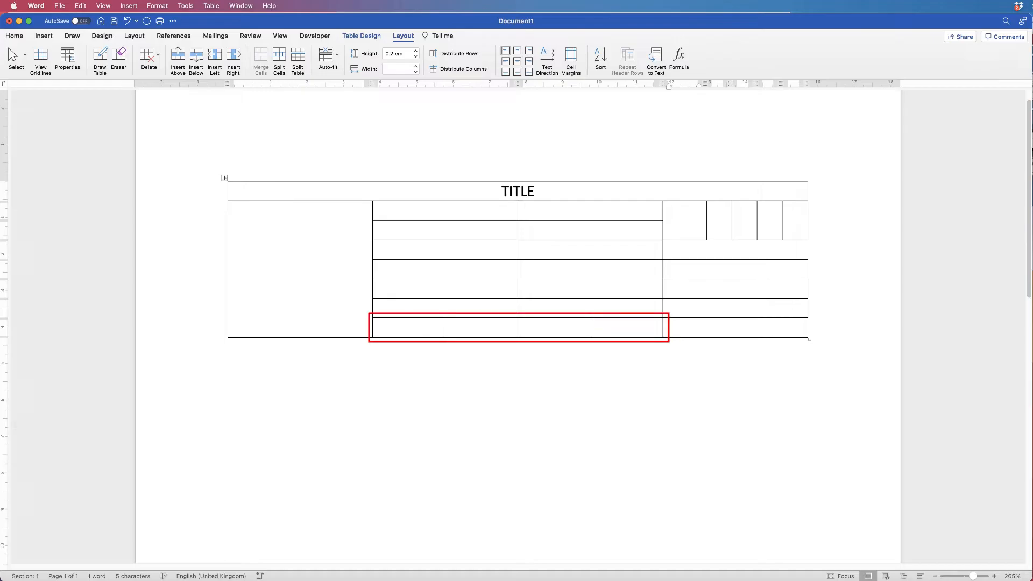
drag(590, 328, 629, 327)
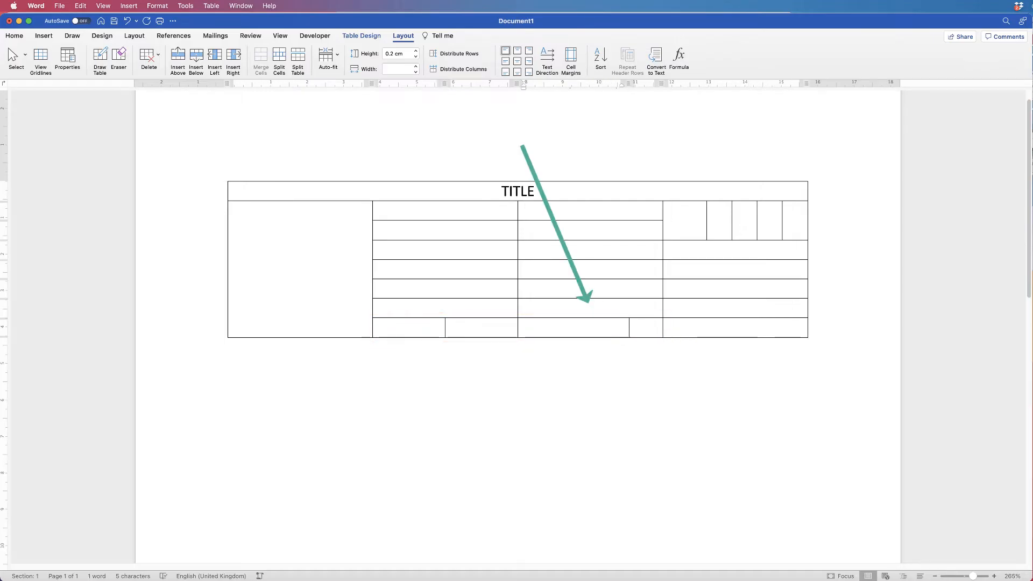
click(677, 213)
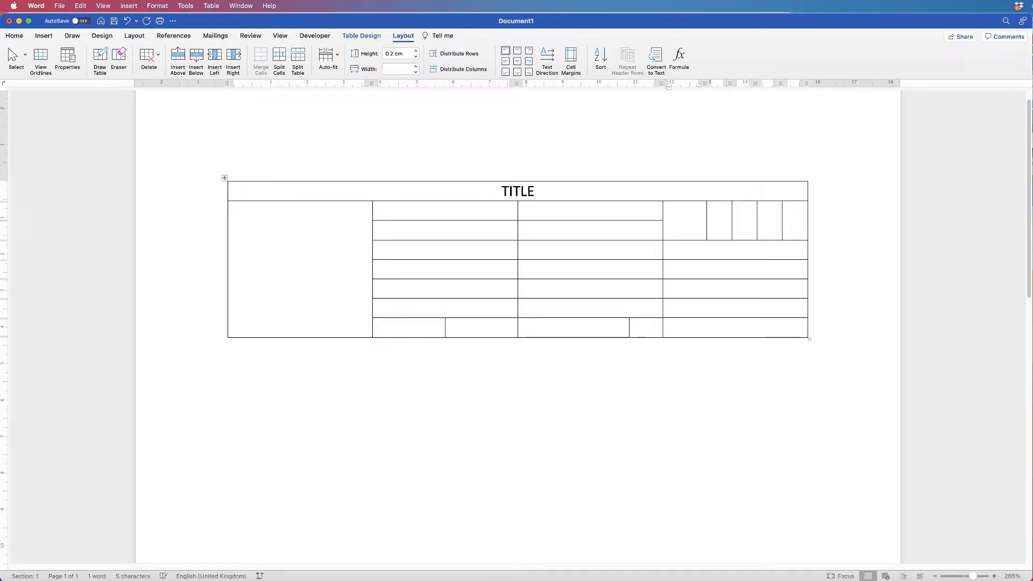
Split the six third-column cells between the title and the last row into four columns and six rows
drag(590, 308, 590, 211)
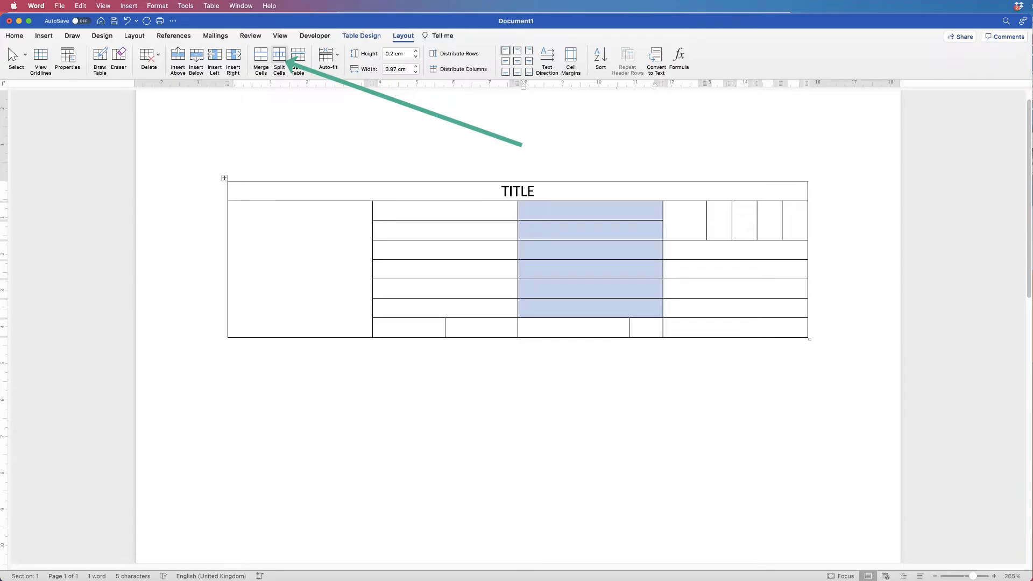
click(279, 56)
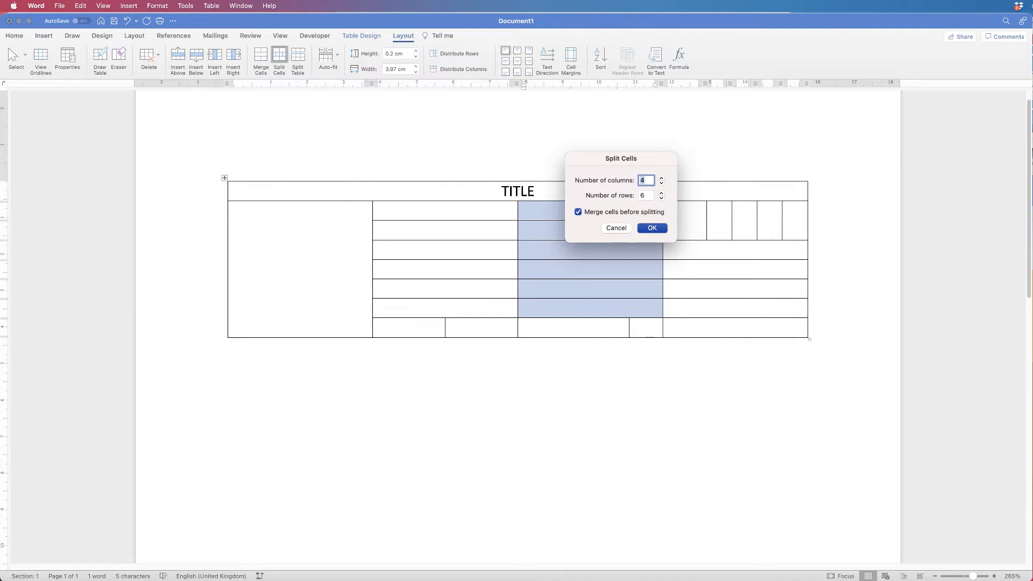
key(Return)
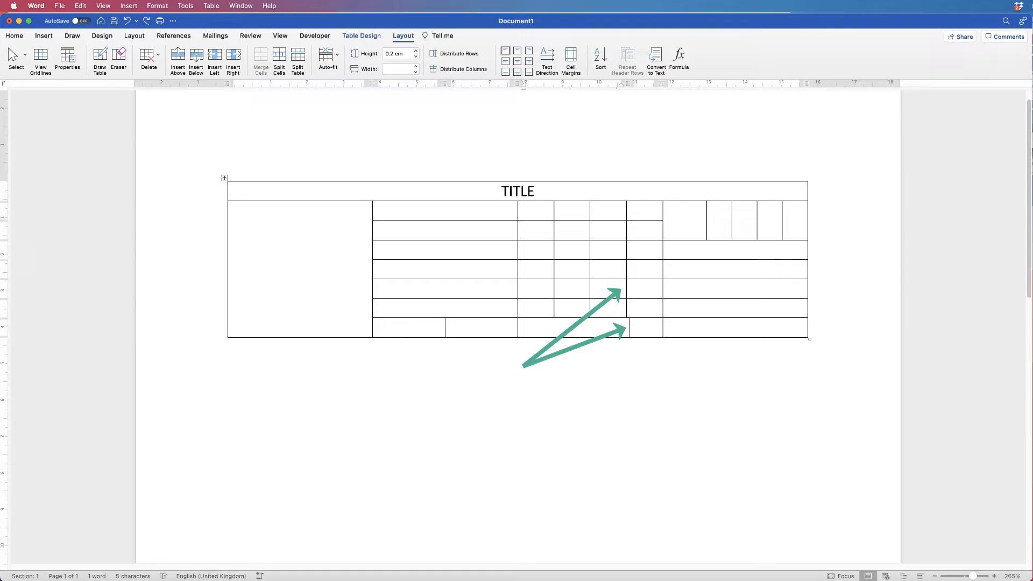
Merge the two last-row cells beneath the four-column grid and split the result into four columns and one row
drag(629, 327, 645, 327)
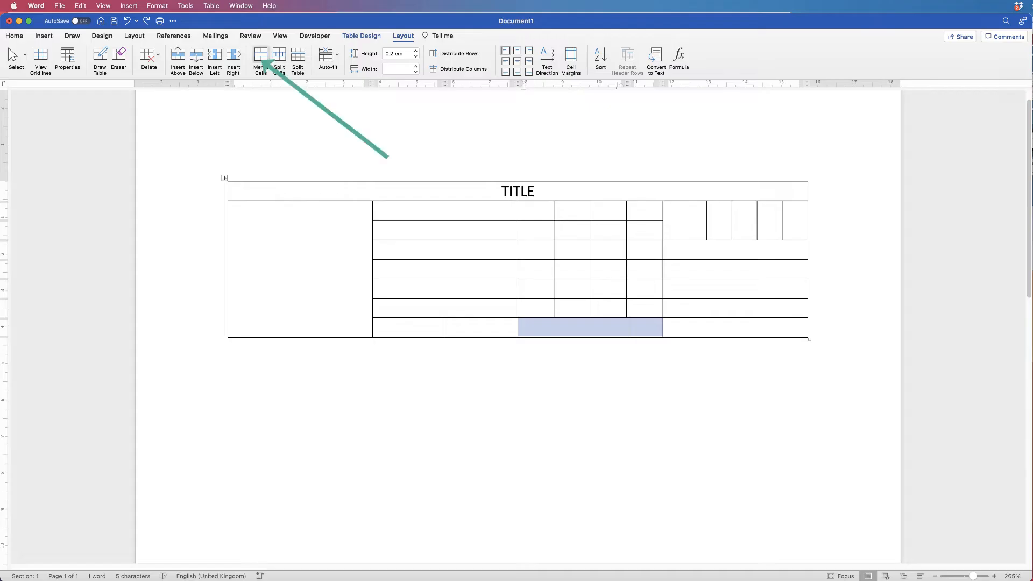
click(260, 54)
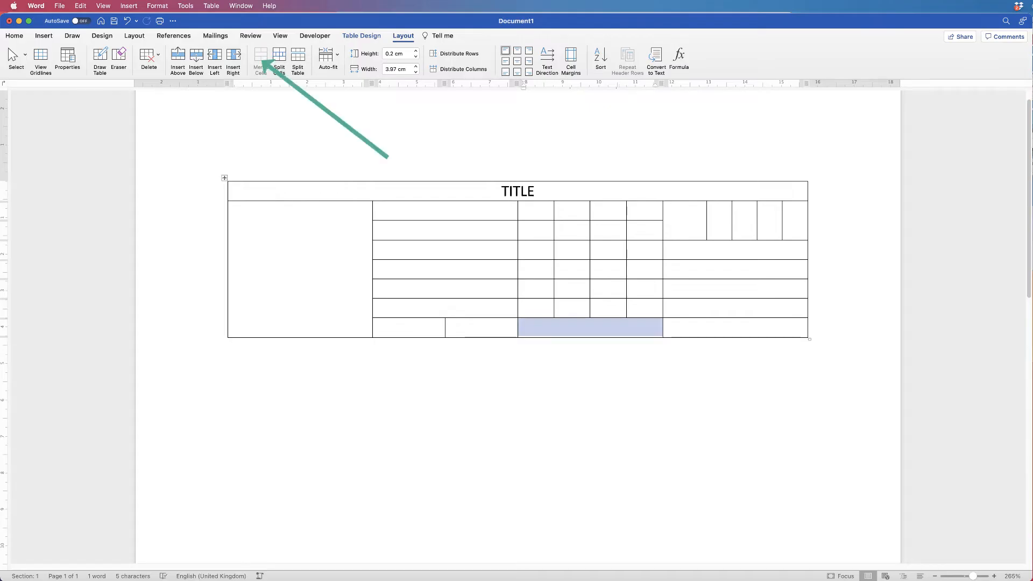
click(280, 55)
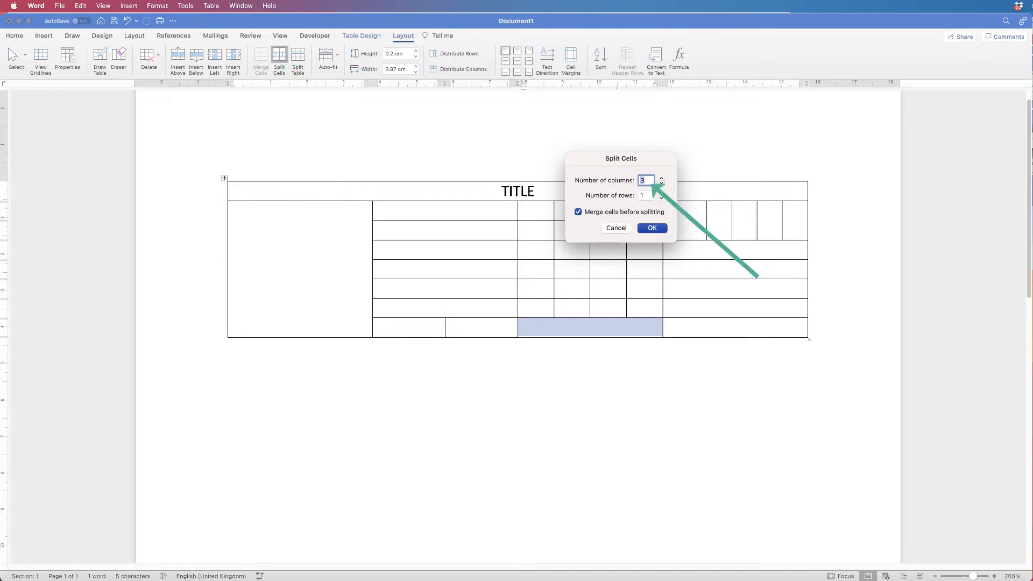
key(Return)
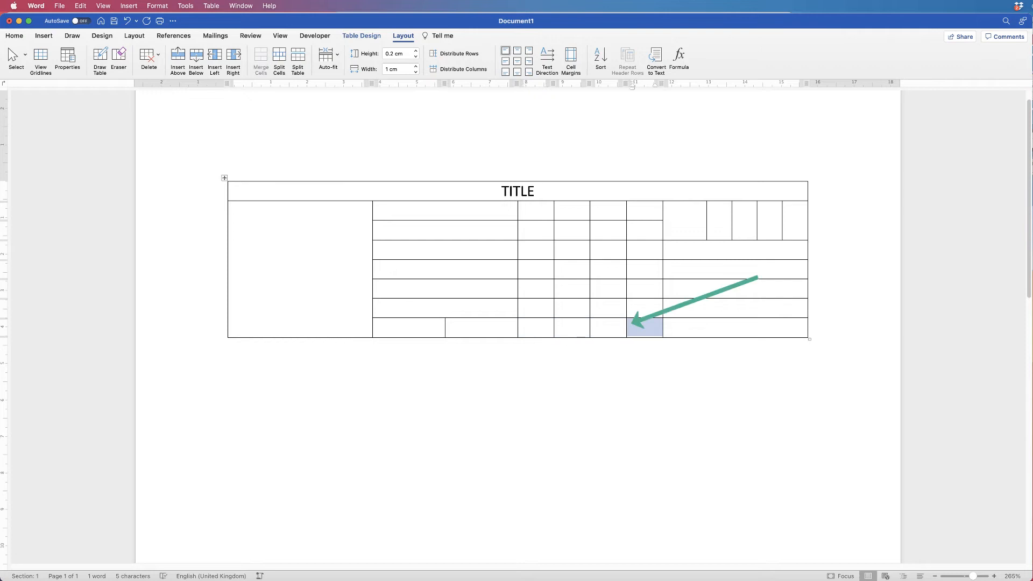
Merge the first three of the four small cells in the last row beneath the grid
drag(608, 327, 535, 327)
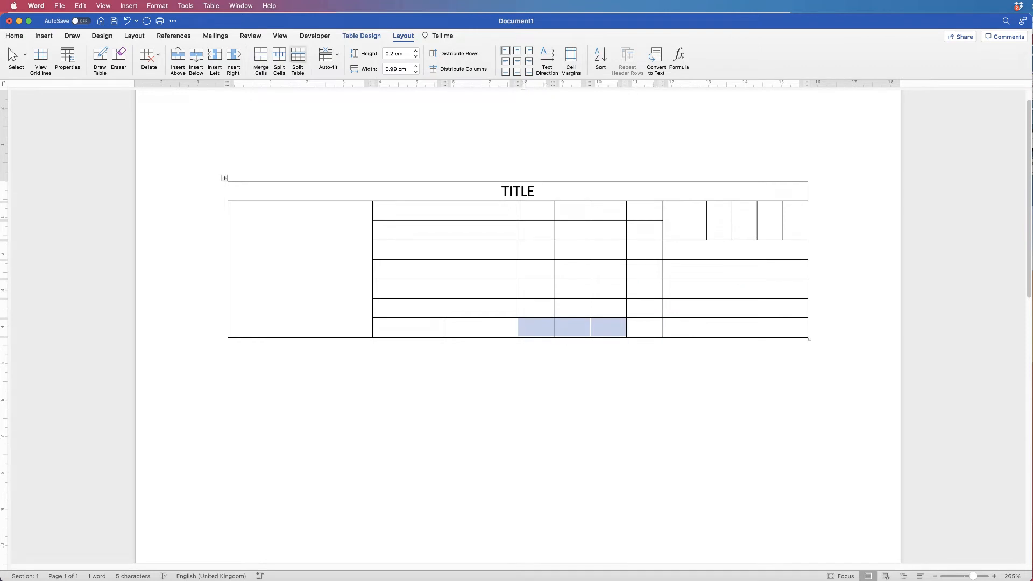
click(261, 56)
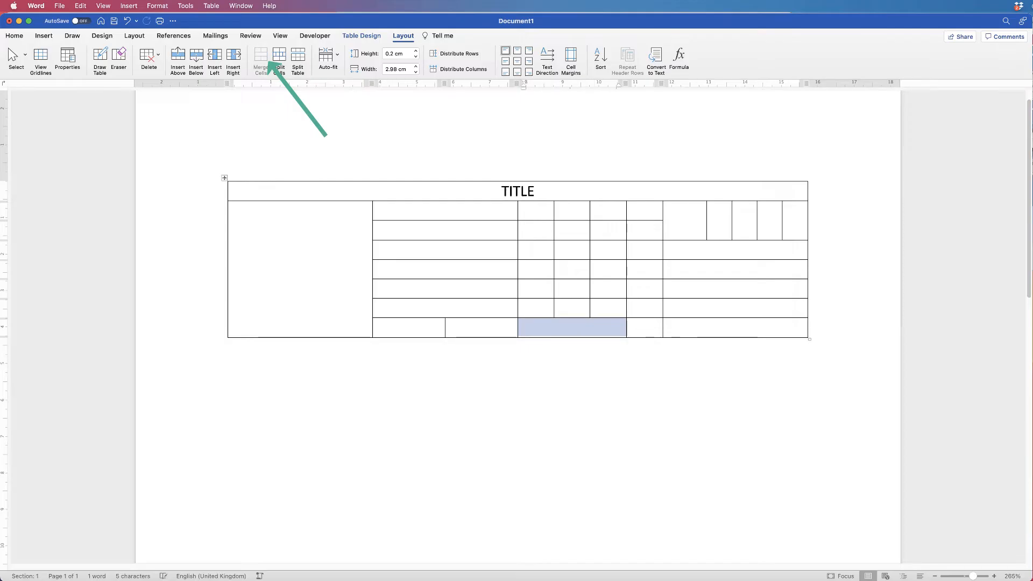
click(640, 327)
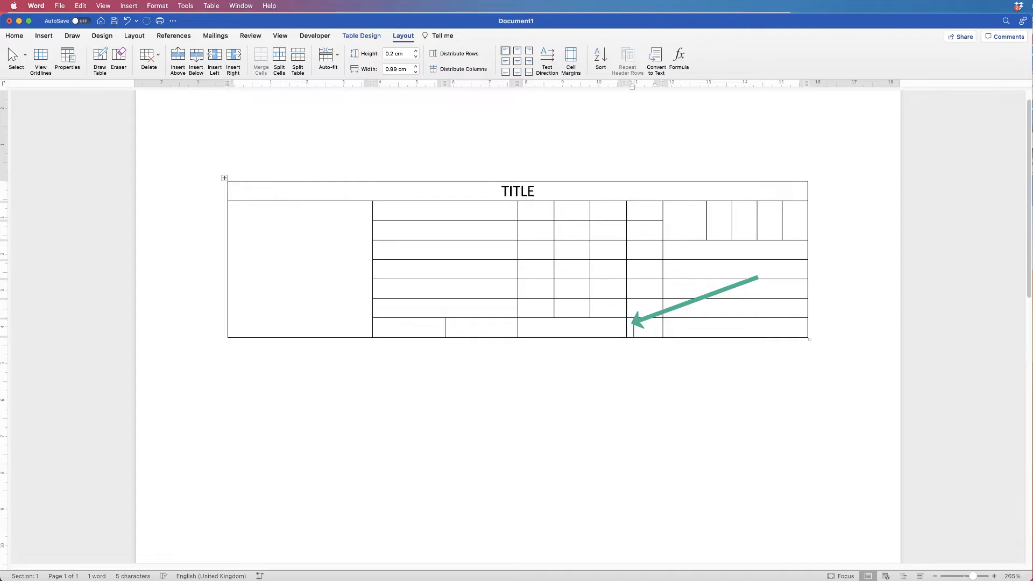
click(673, 250)
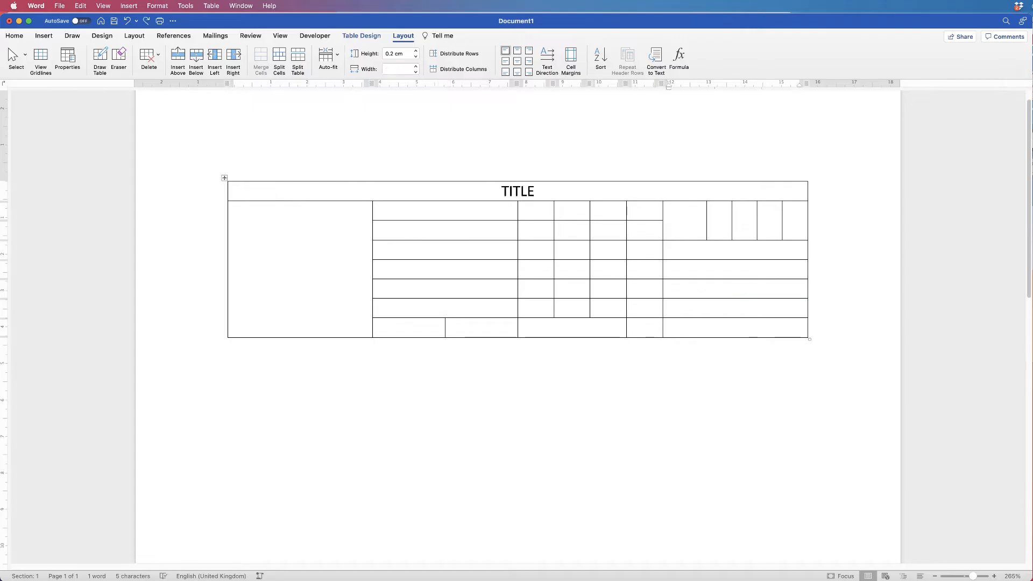
Merge the third and fourth rows below the title across the second column and the adjoining four-column grid
drag(646, 268, 473, 253)
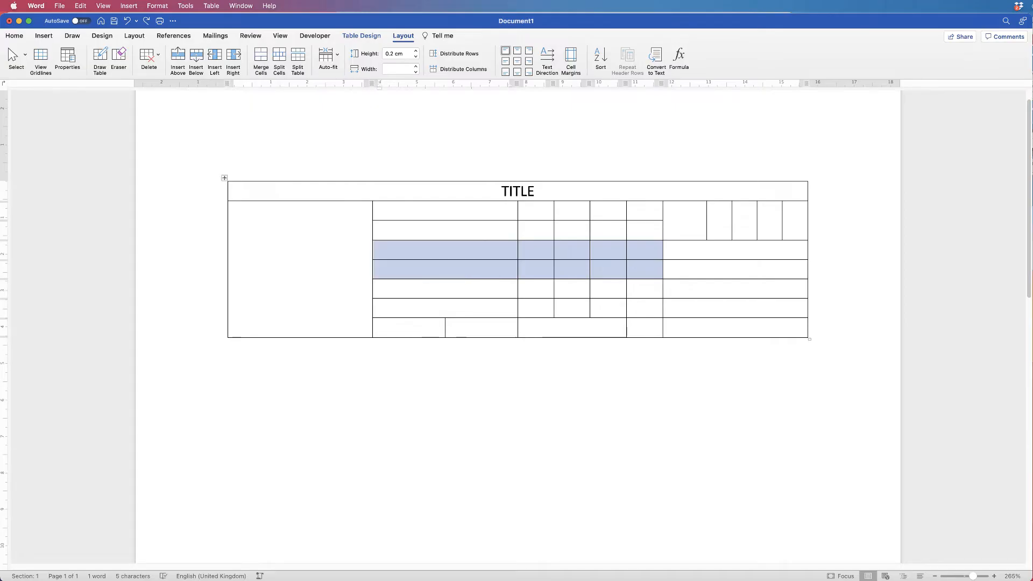
click(261, 59)
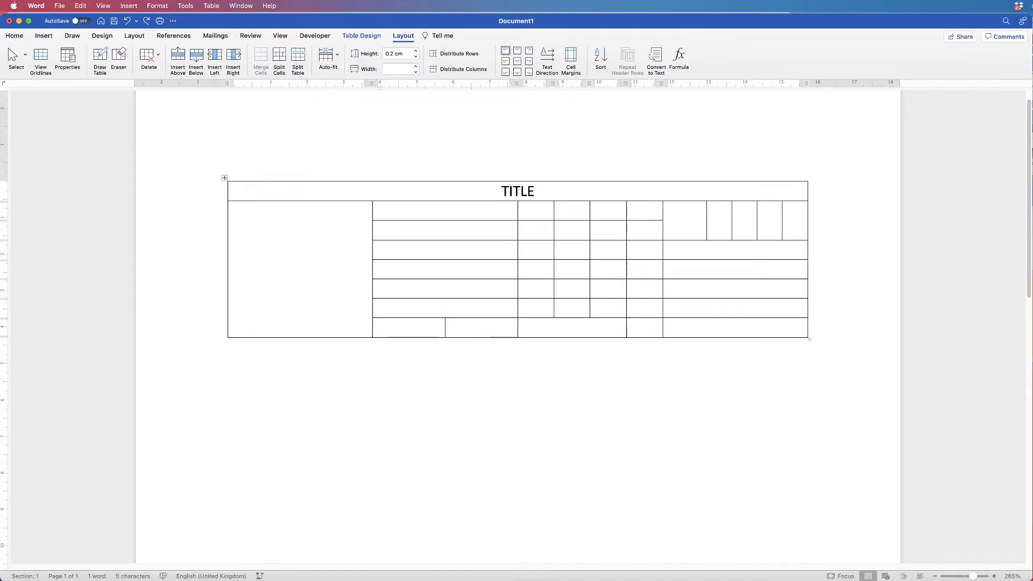
click(670, 269)
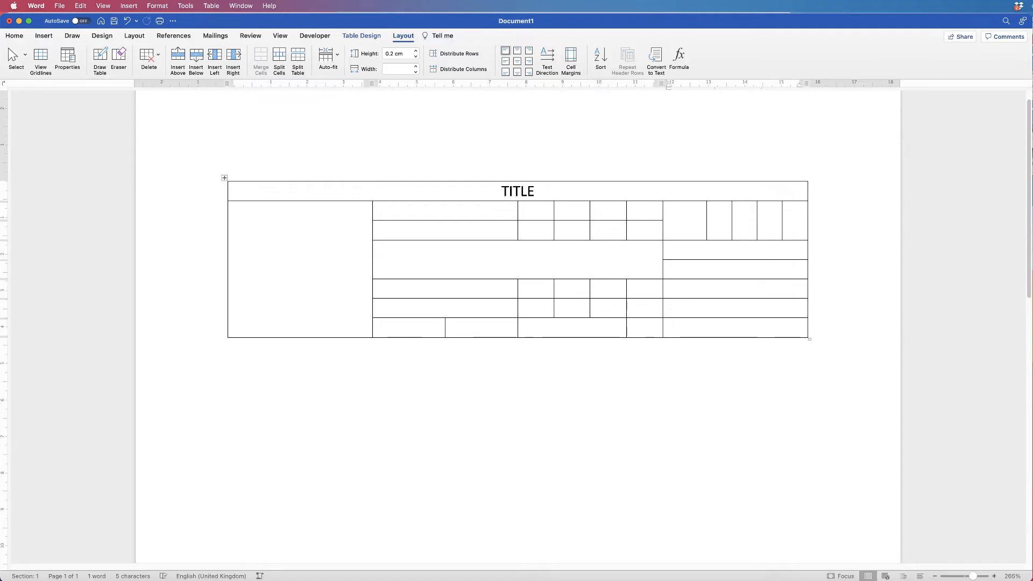
Try merging the first two small grid cells in the row below the title, and undo the merge
drag(532, 209, 547, 212)
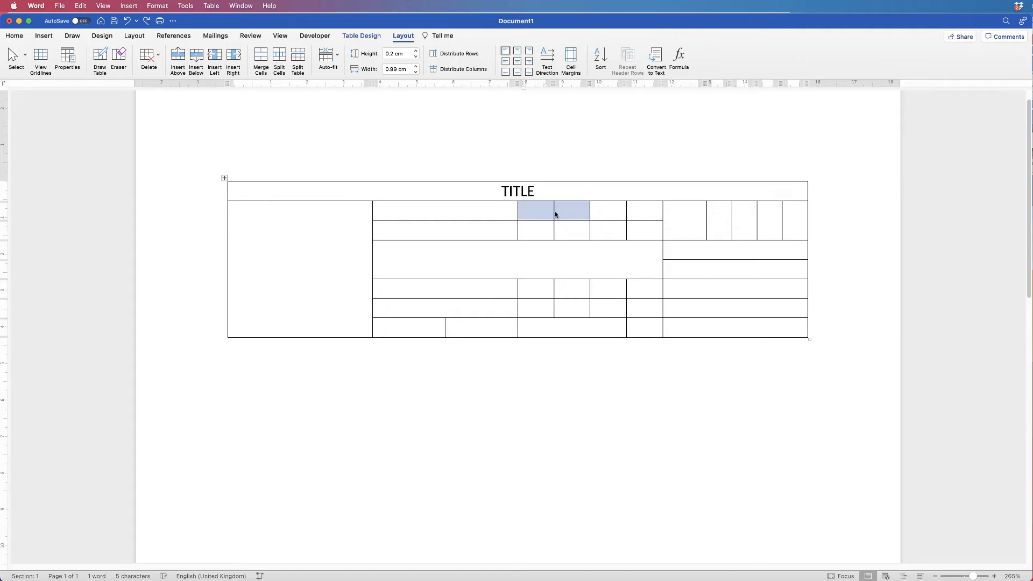
key(super+y)
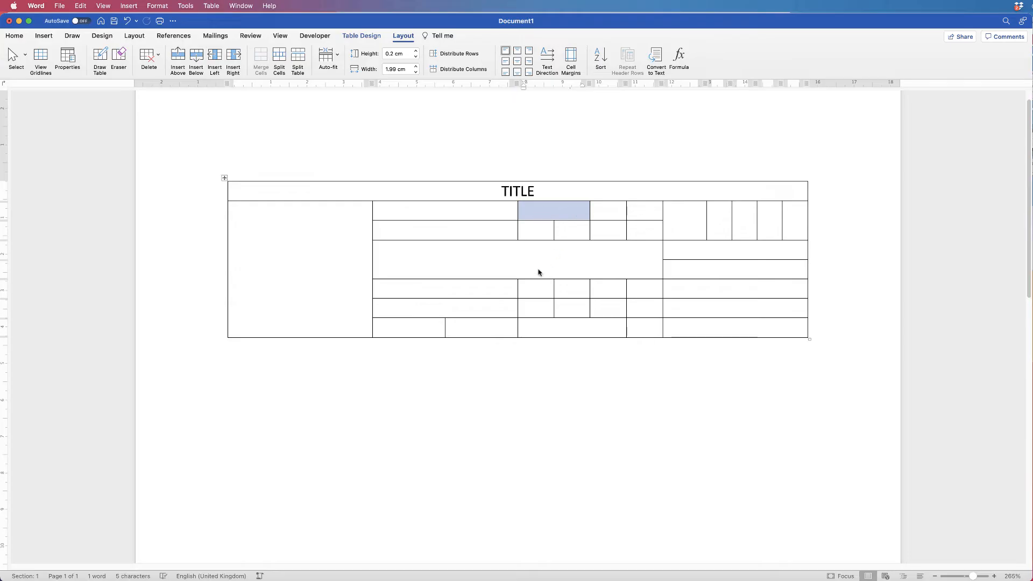
key(super+z)
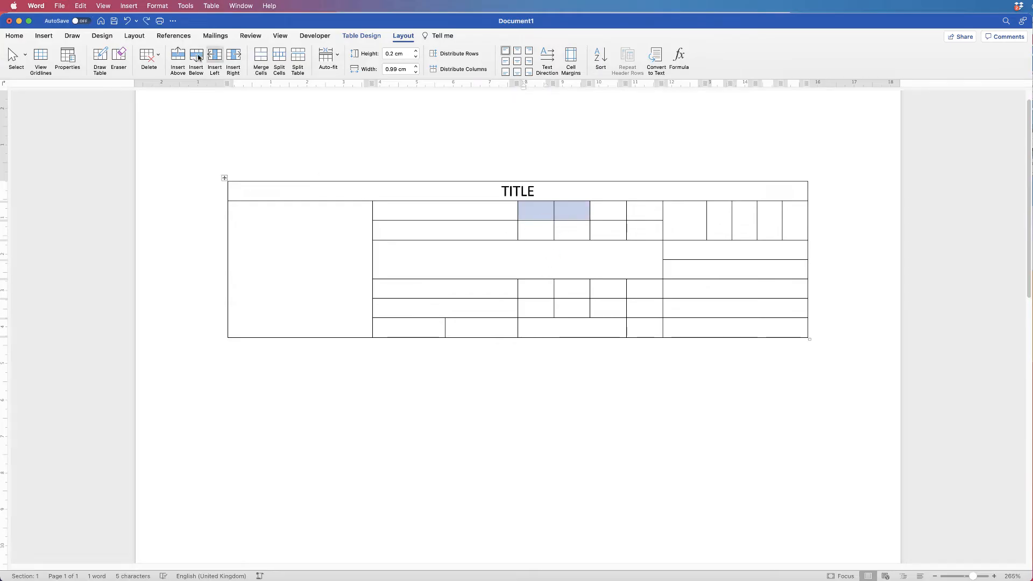
Open the keyboard customisation settings and find the TableMergeCells command in the Table category by searching for "MERGE"
click(185, 7)
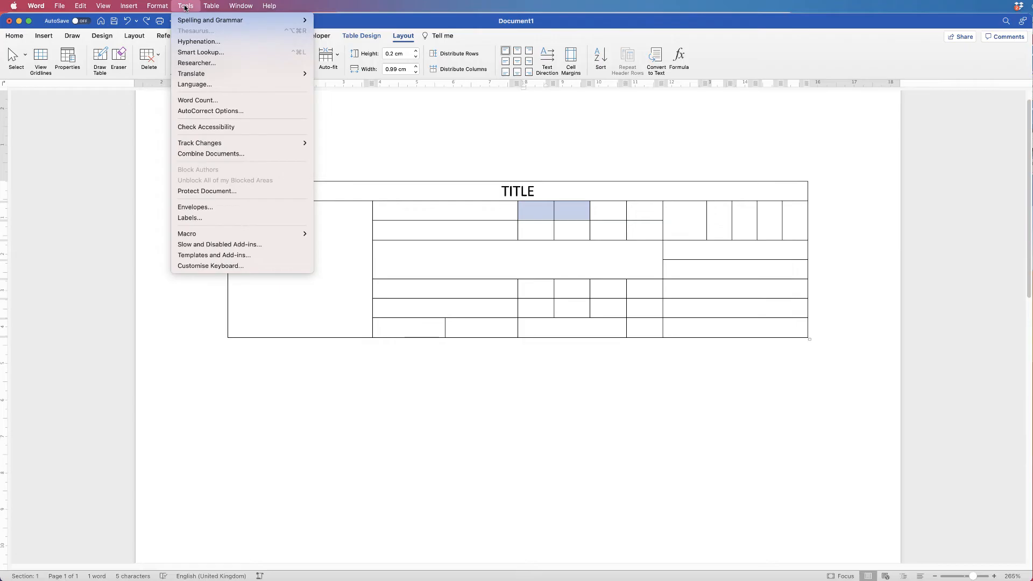
click(209, 266)
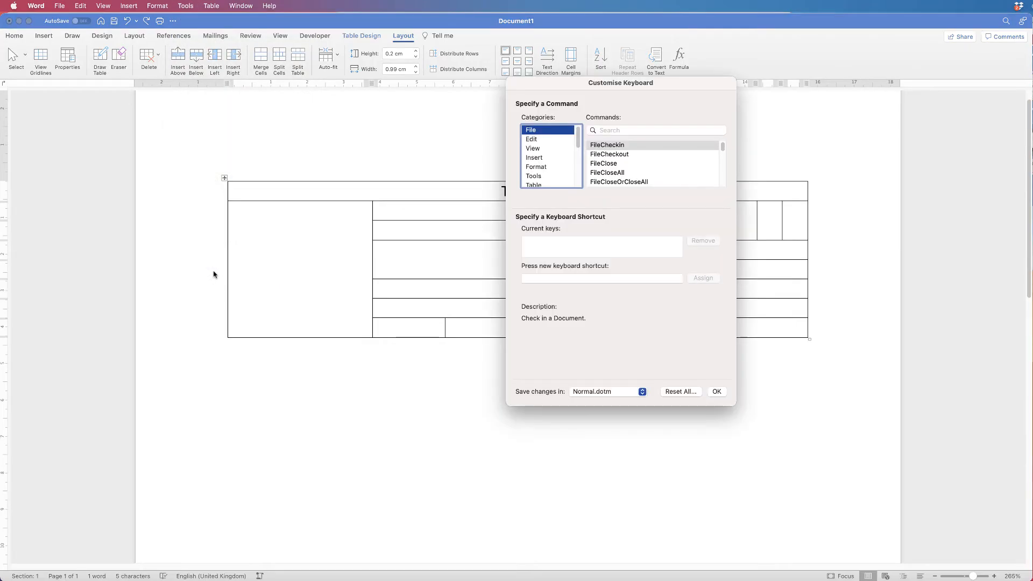
scroll(579, 144, down, 5)
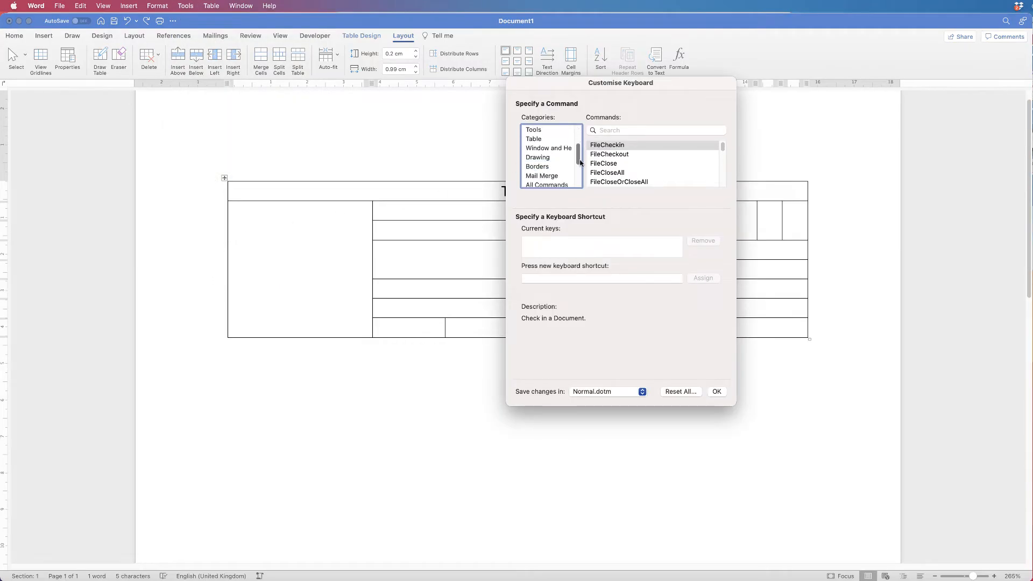
scroll(579, 141, up, 5)
scroll(580, 141, down, 4)
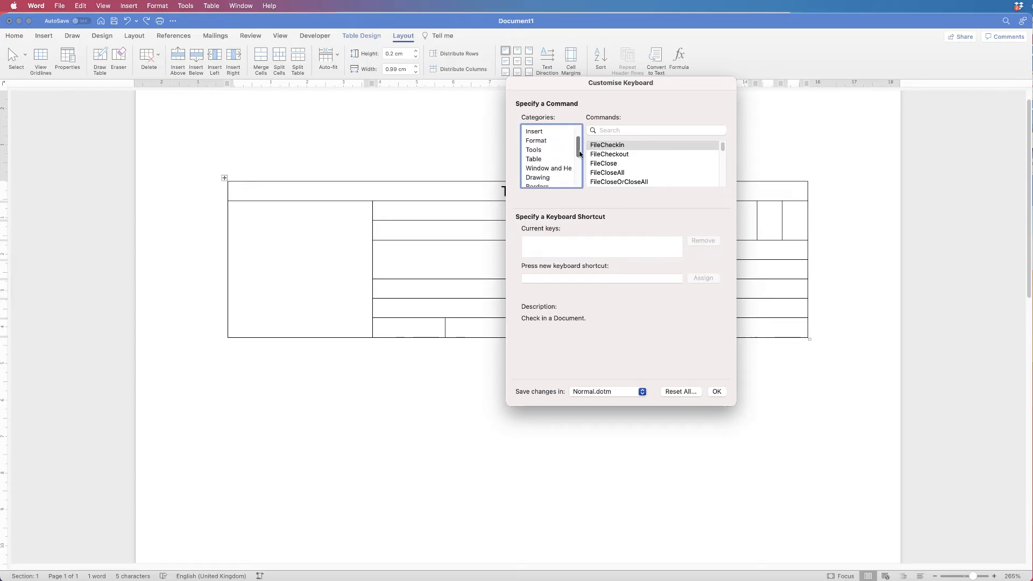
scroll(580, 141, up, 4)
scroll(580, 142, down, 2)
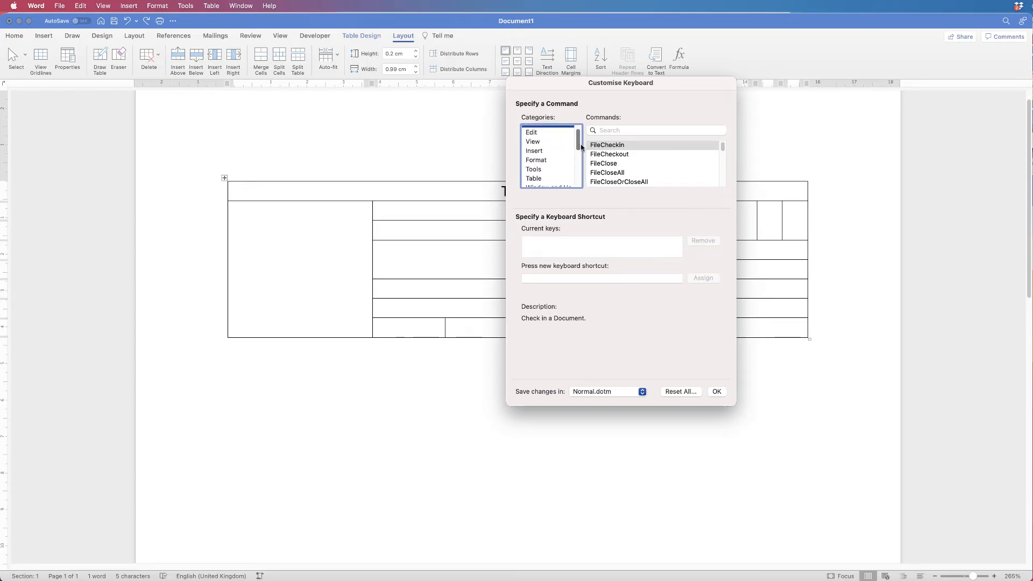
click(538, 167)
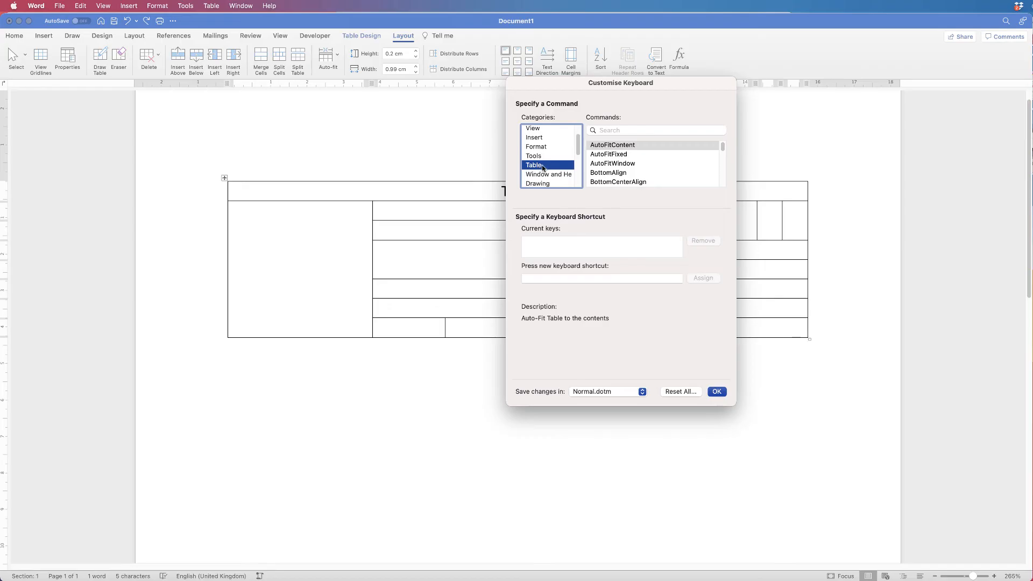
click(642, 132)
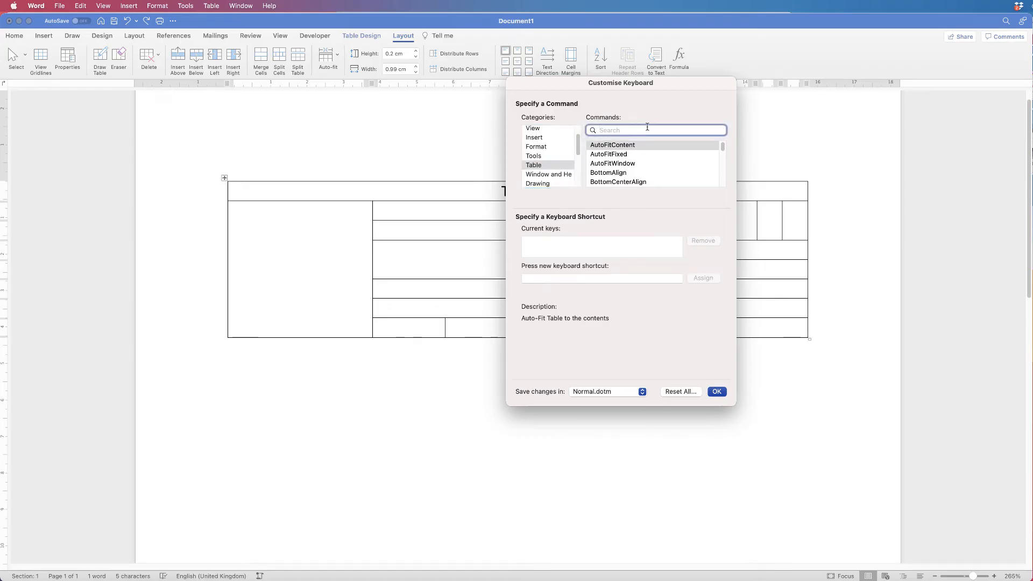
text(MERGE)
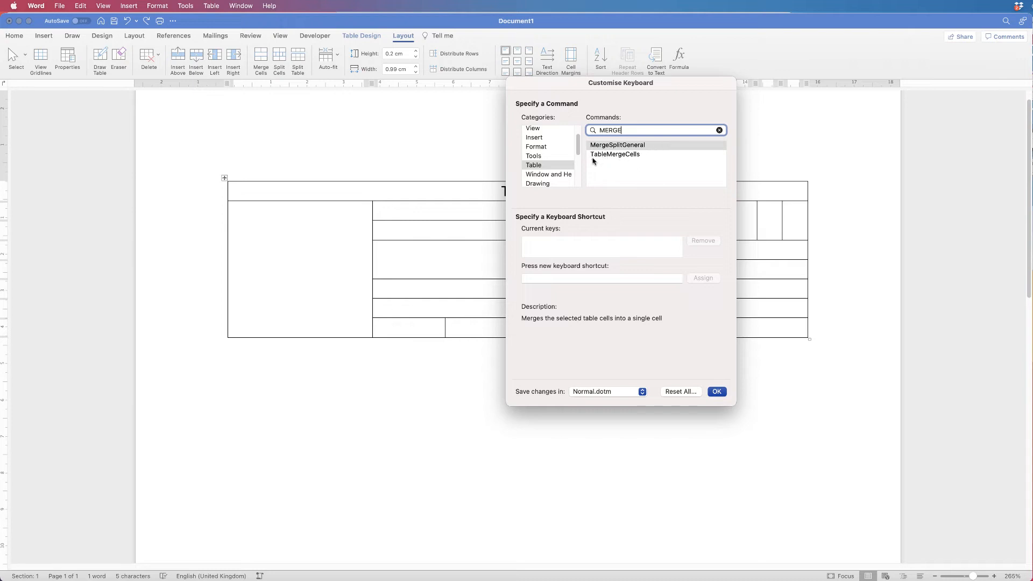
click(624, 156)
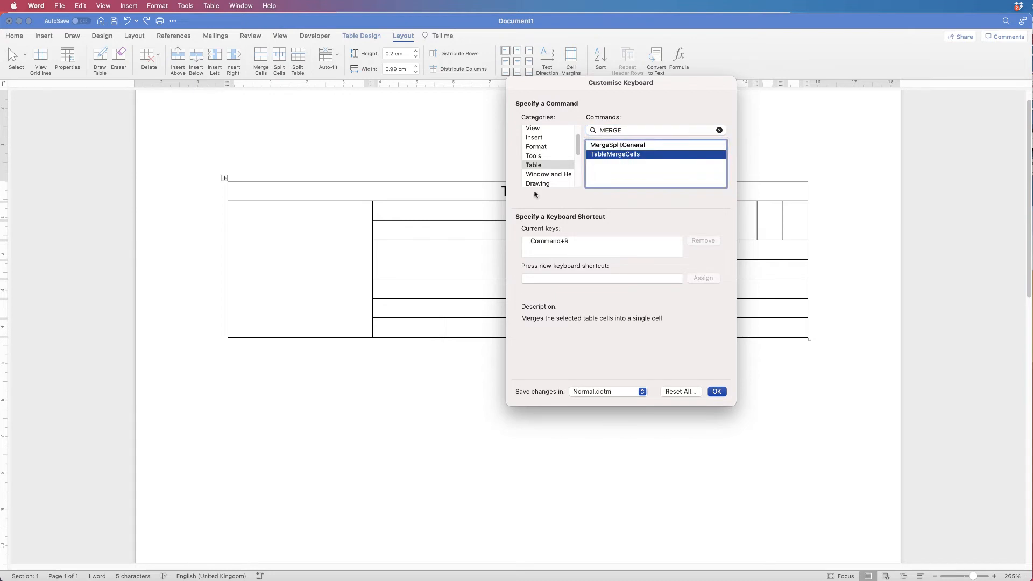
Remove the existing shortcut from TableMergeCells and assign Command+R to it again
click(572, 243)
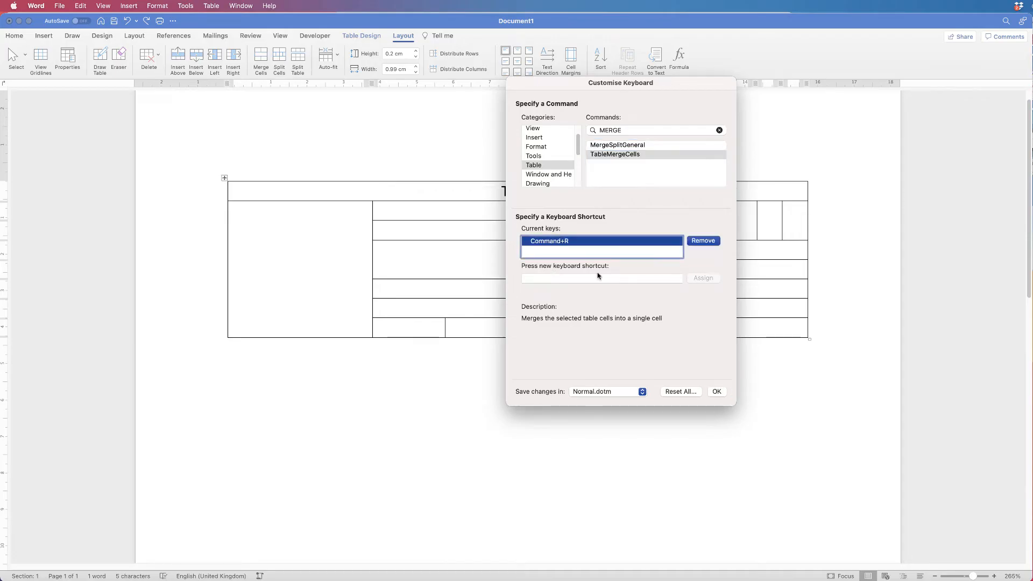
click(702, 241)
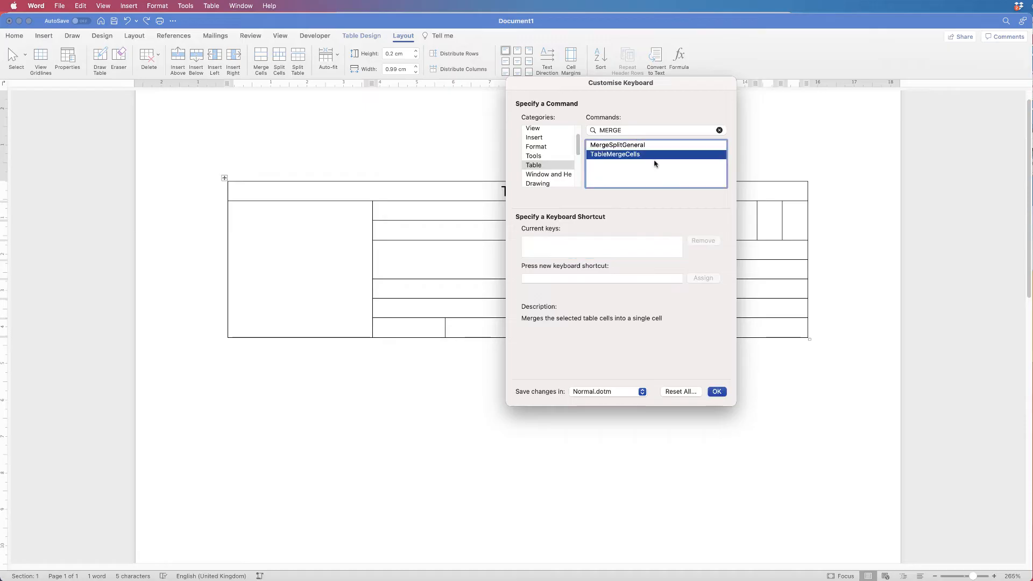
click(531, 279)
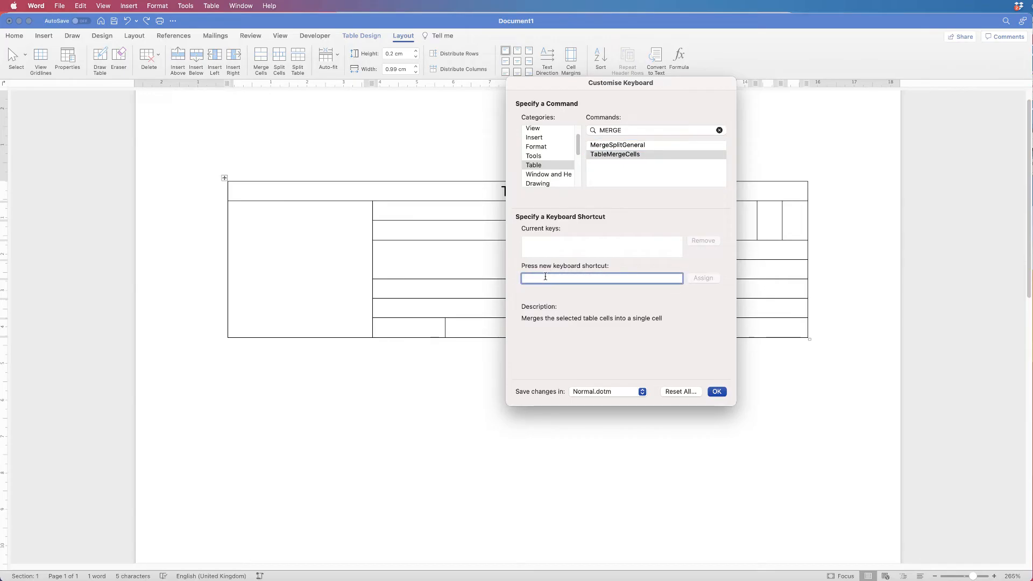
key(super+r)
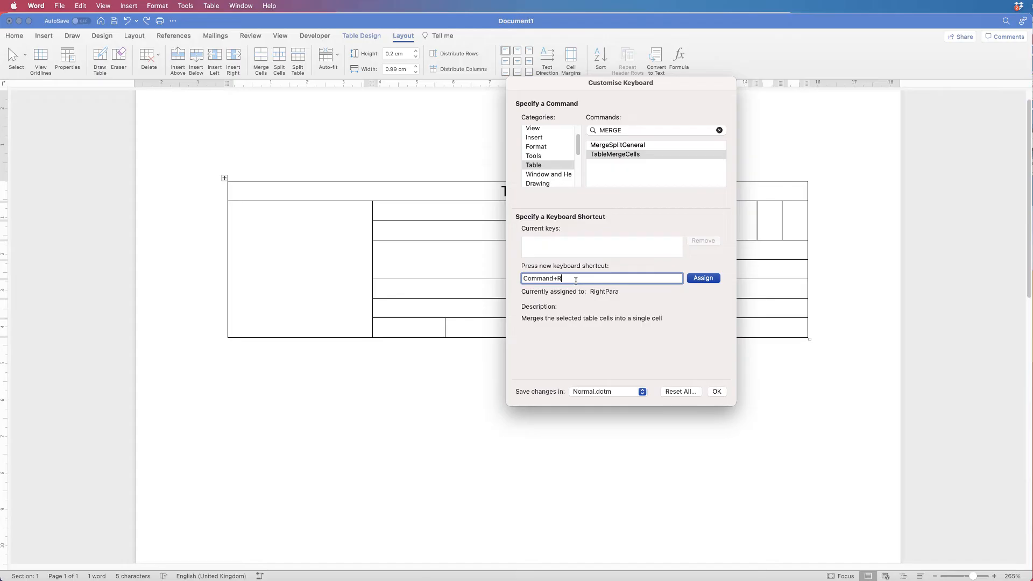
click(702, 279)
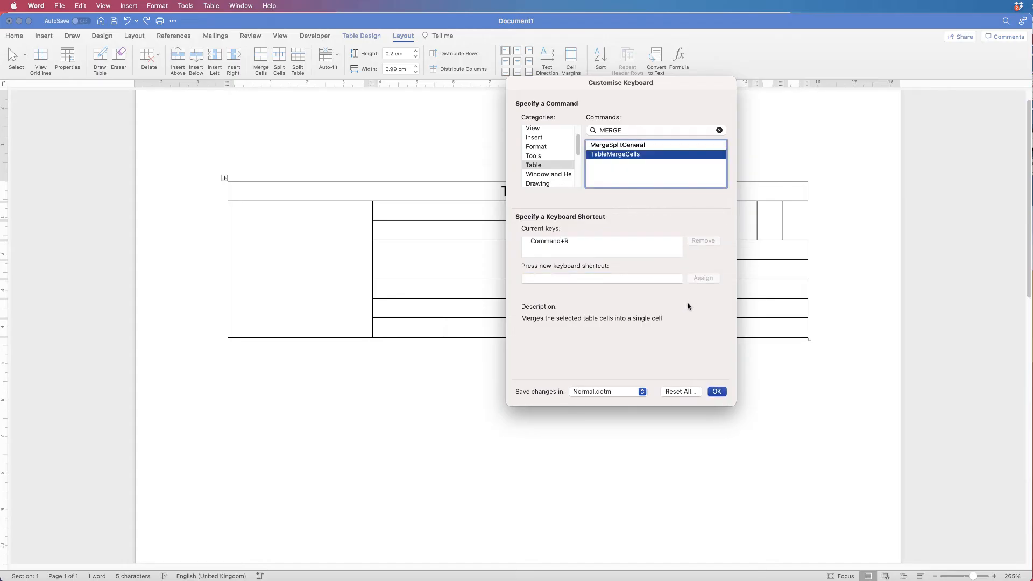
Search for "SPLIT", assign Command+E to the TableSplitCells command, and close the keyboard customisation settings
drag(622, 131, 600, 131)
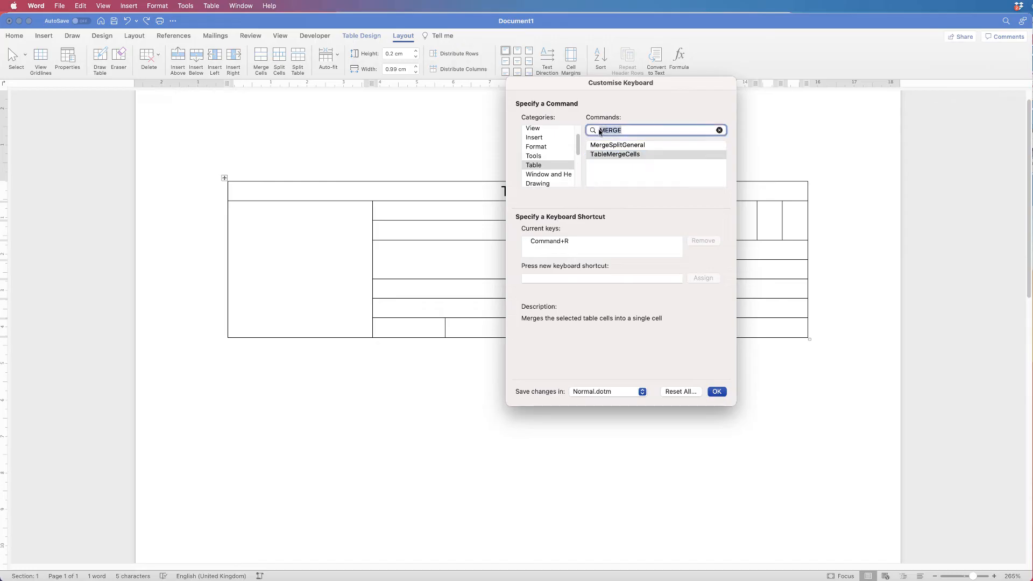
text(SPLIT)
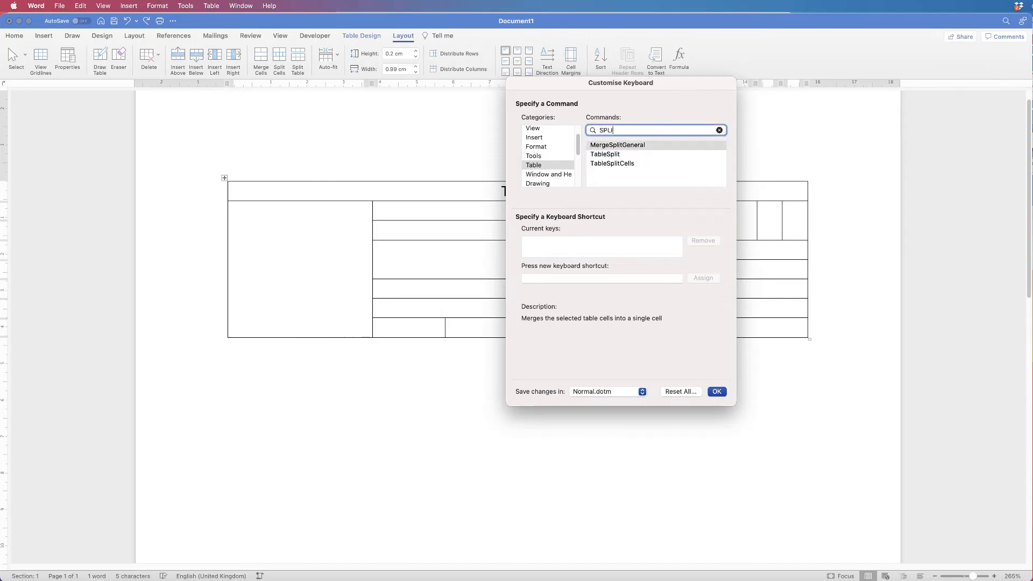
click(611, 163)
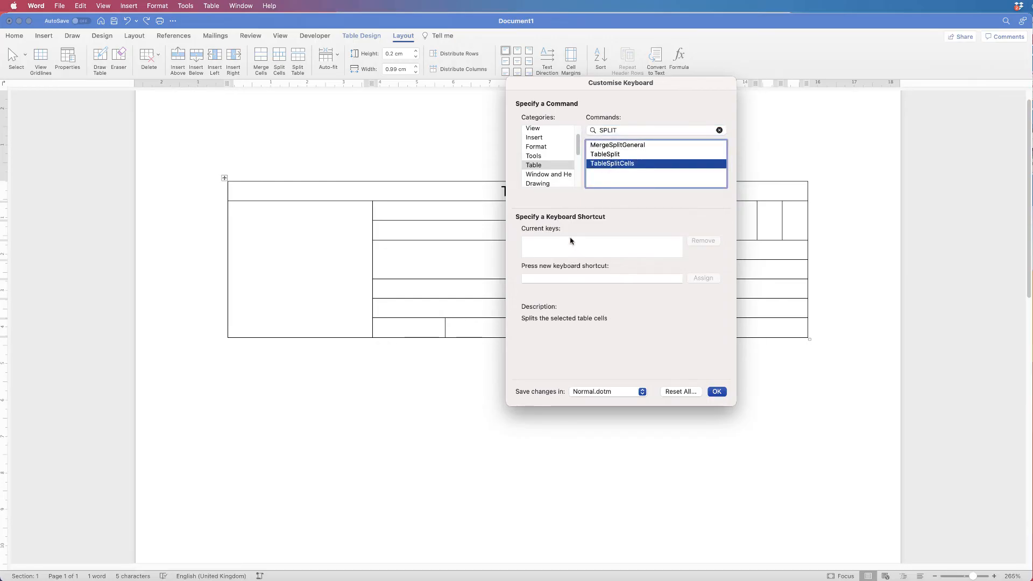
click(559, 278)
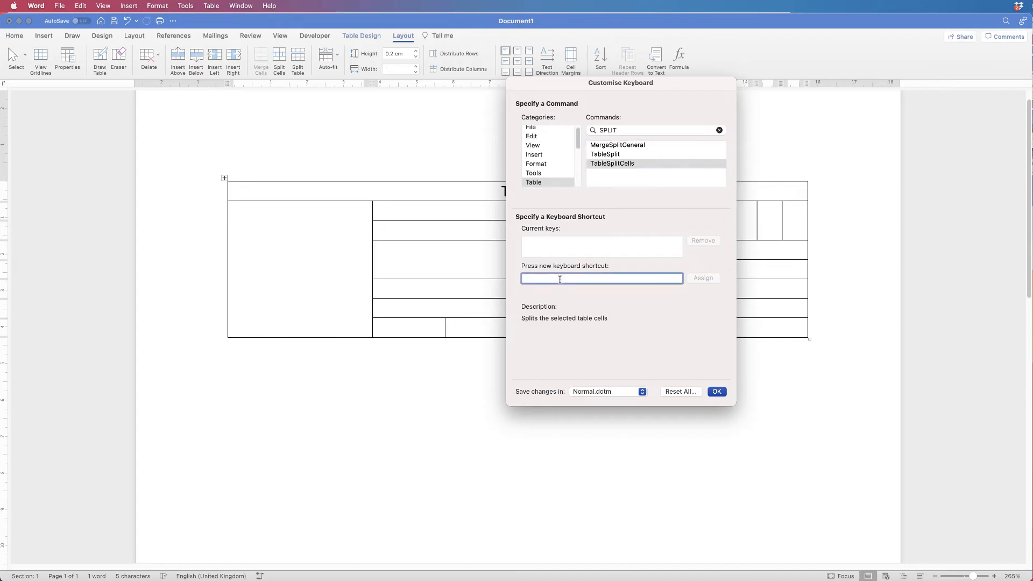
key(super+e)
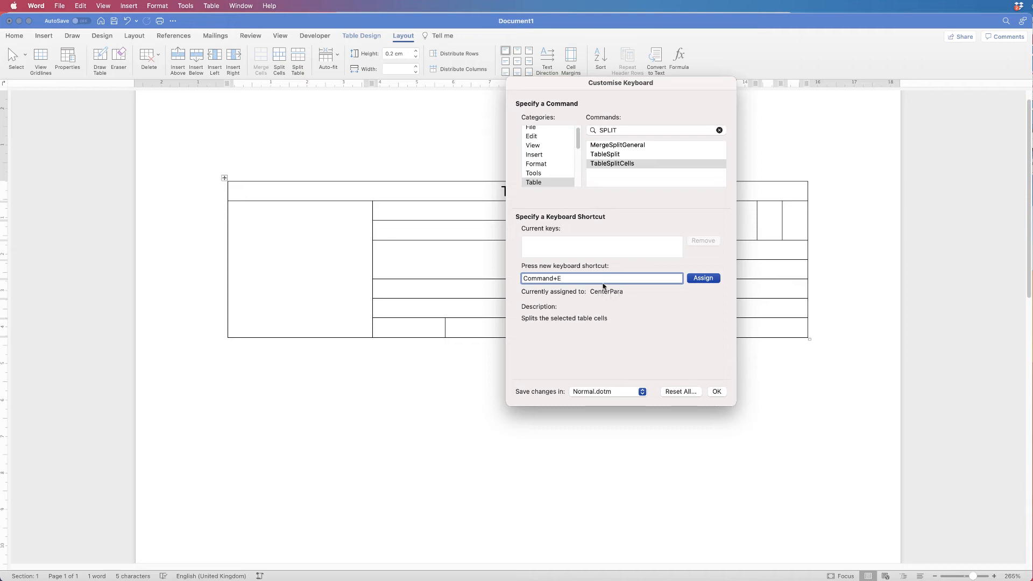
click(701, 280)
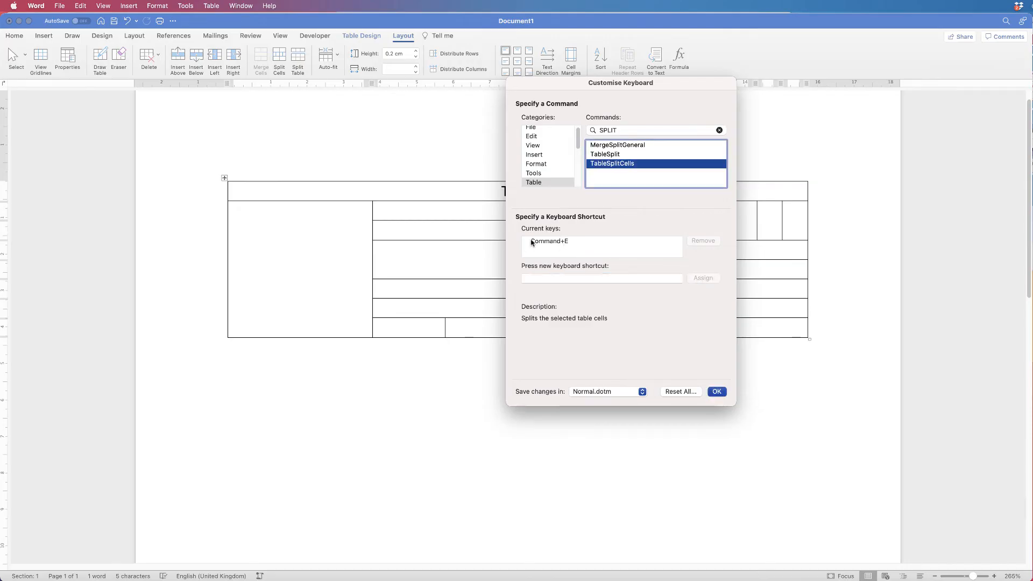
click(716, 391)
Merge the last two small cells in the row below the title, and split the wide cell beneath the first two into two columns and one row
drag(634, 212, 618, 214)
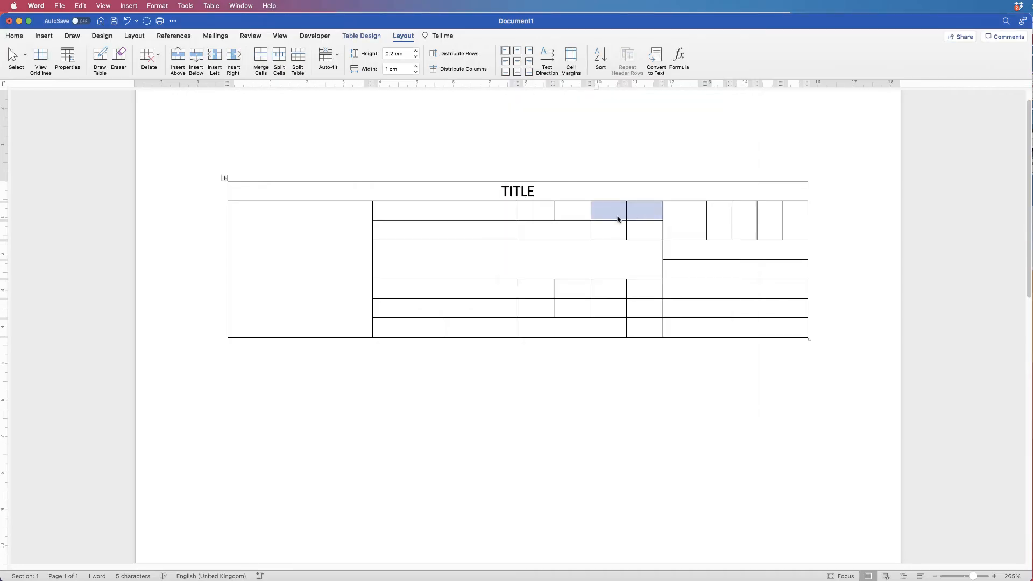
key(ctrl+m)
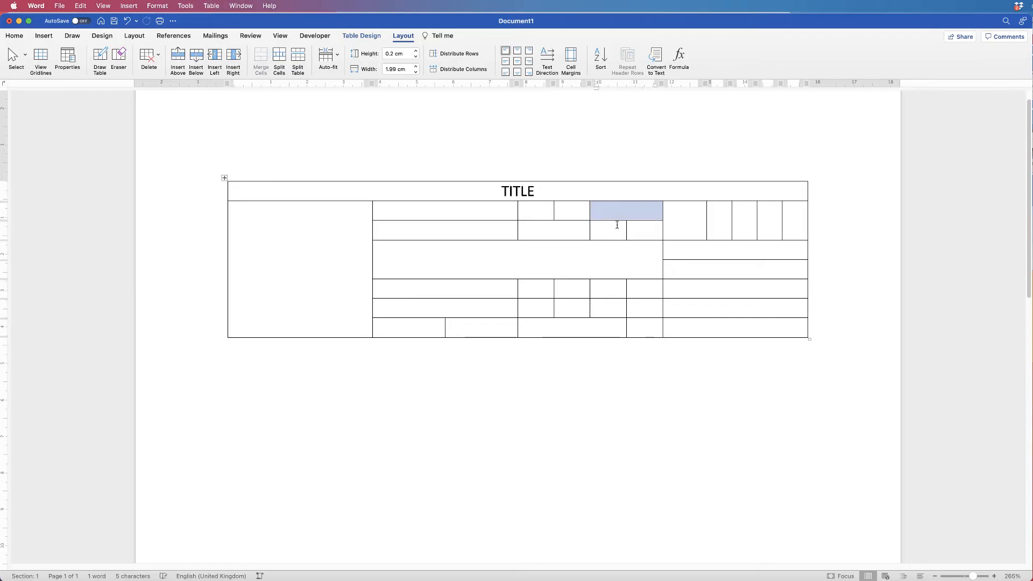
click(566, 226)
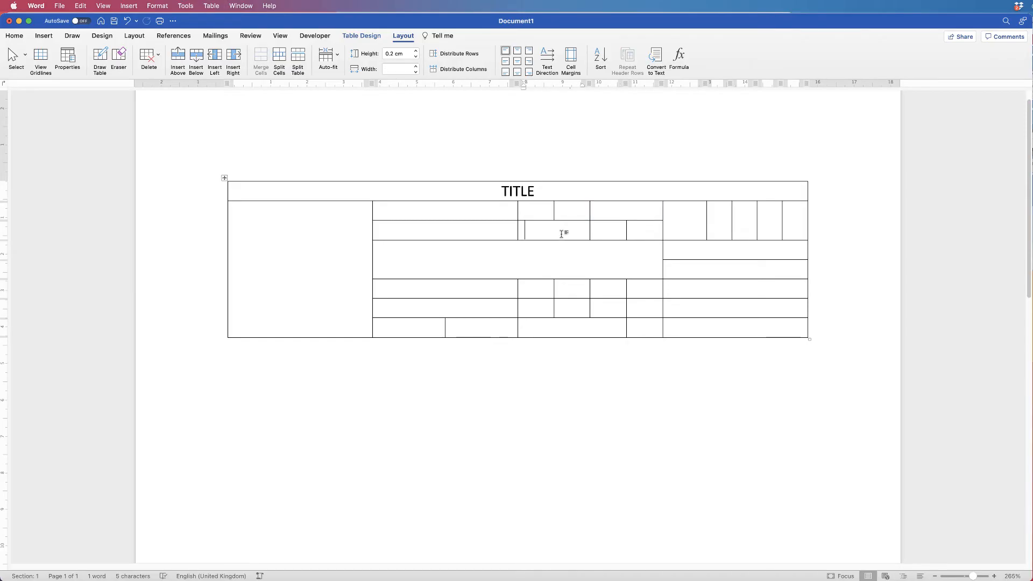
key(super+alt+s)
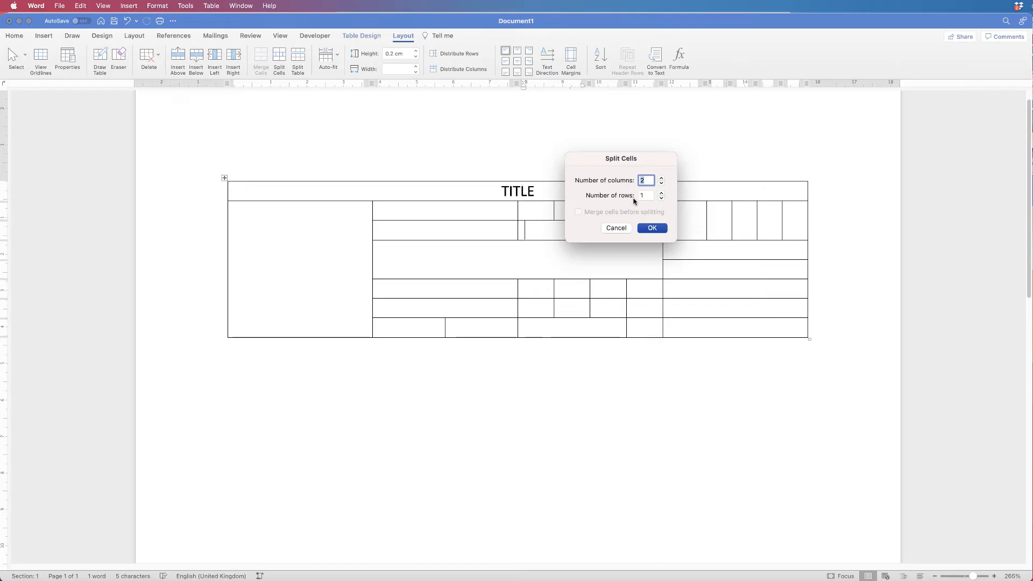
click(652, 227)
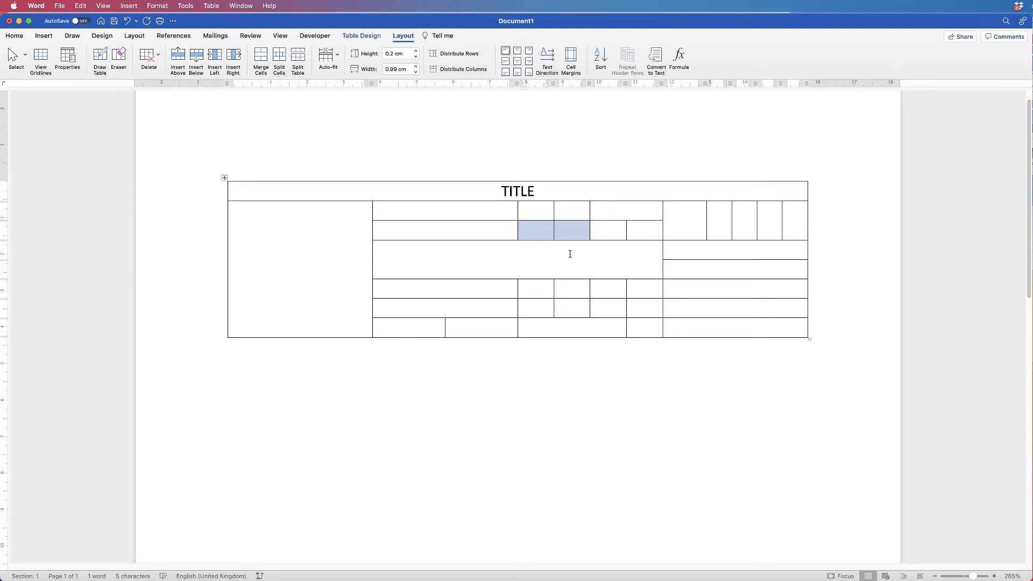
Label the two second-column cells beneath the large merged cell "SECTION 1" and "SECTION 2"
click(534, 264)
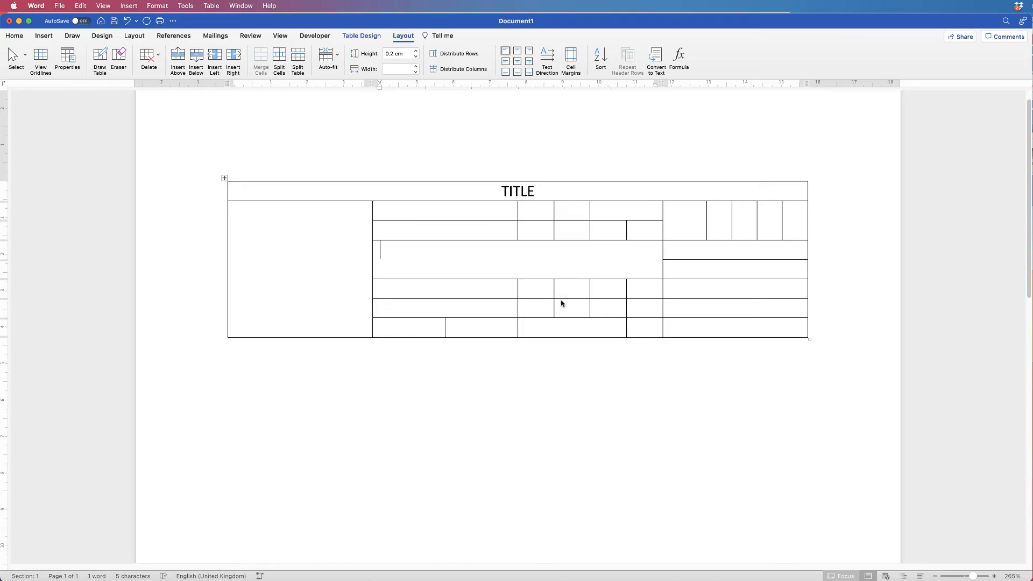
click(466, 291)
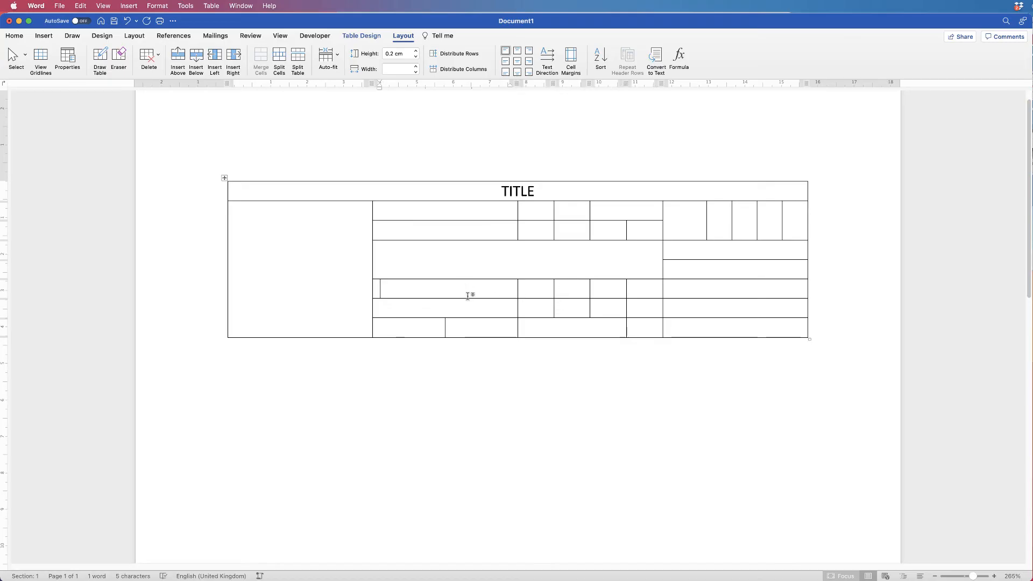
text(SECTION 1)
key(Down)
text(SECTION 2)
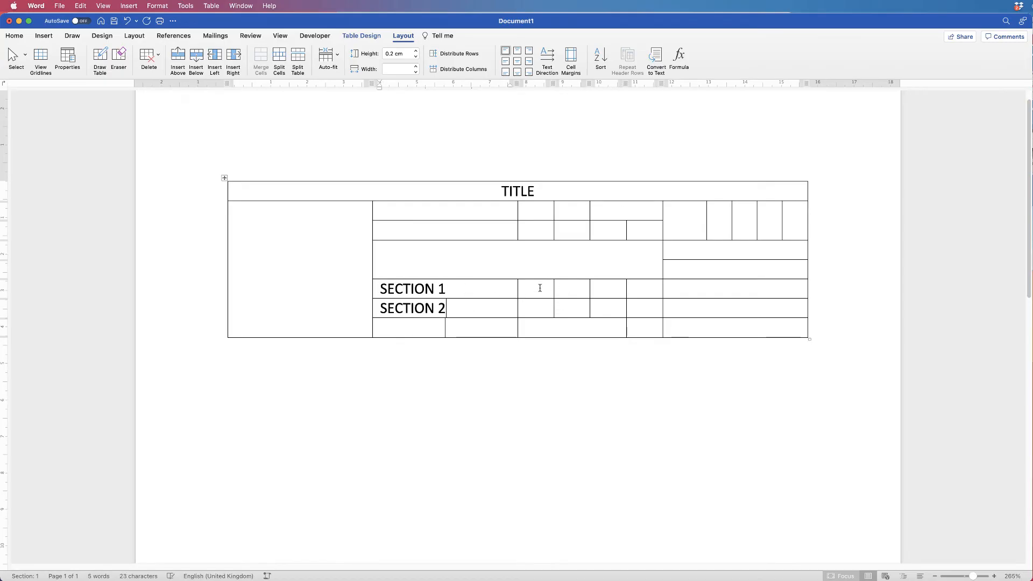
Number the four-column grid beside the section labels from 4 to 11, going down each column in turn
click(539, 288)
text(4)
key(Down)
text(5)
click(572, 289)
click(605, 289)
text(8)
key(Down)
text(9)
click(640, 289)
text(10)
key(Down)
text(11)
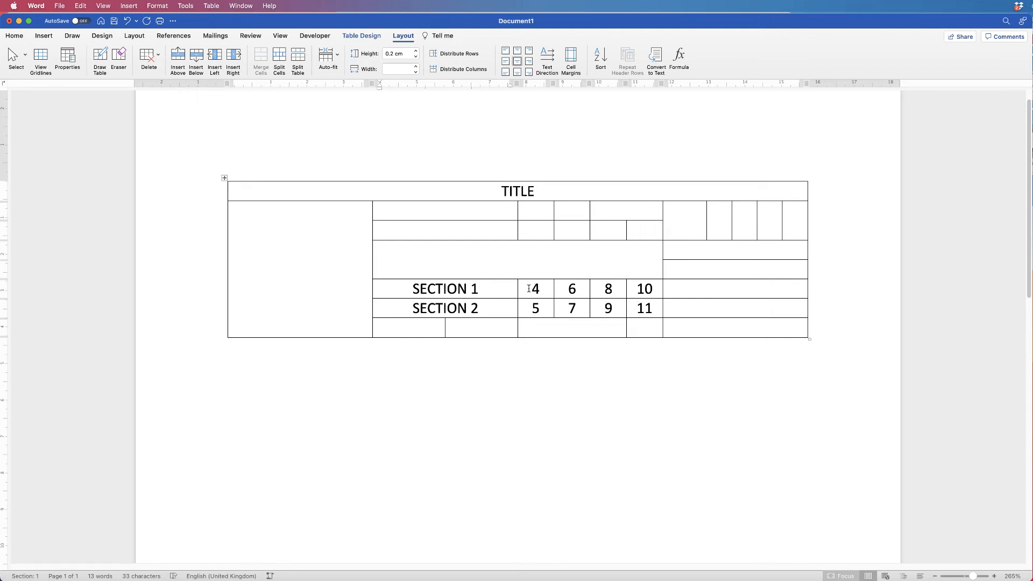
Try merging all eight numbered cells beside the section labels, and undo the merge
drag(529, 289, 639, 306)
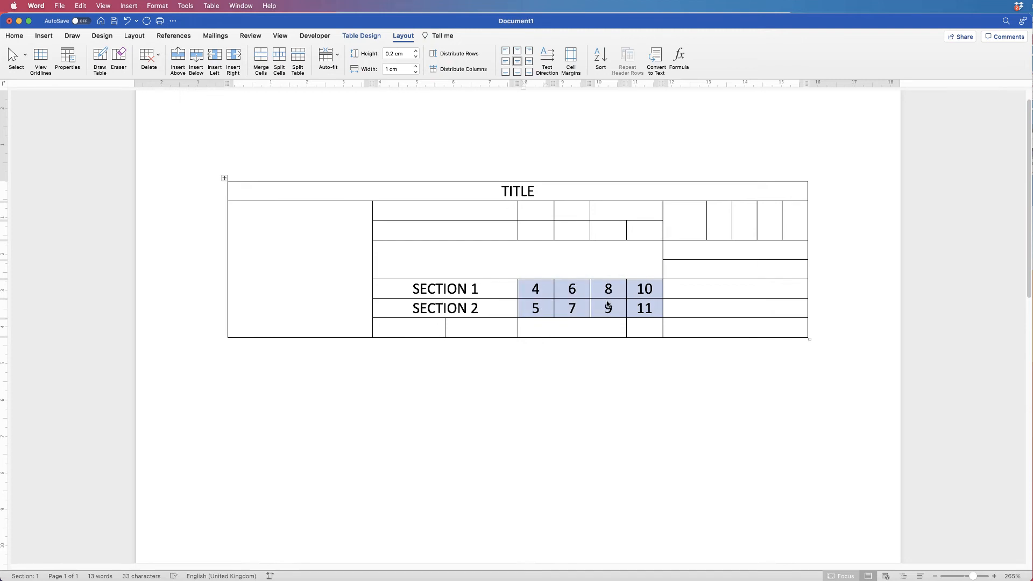
key(ctrl+m)
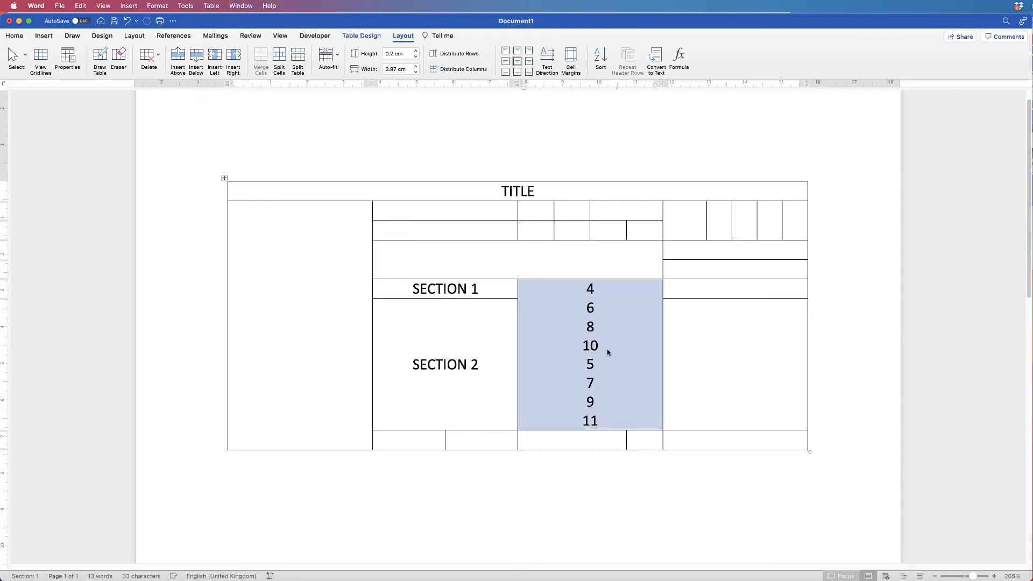
key(super+z)
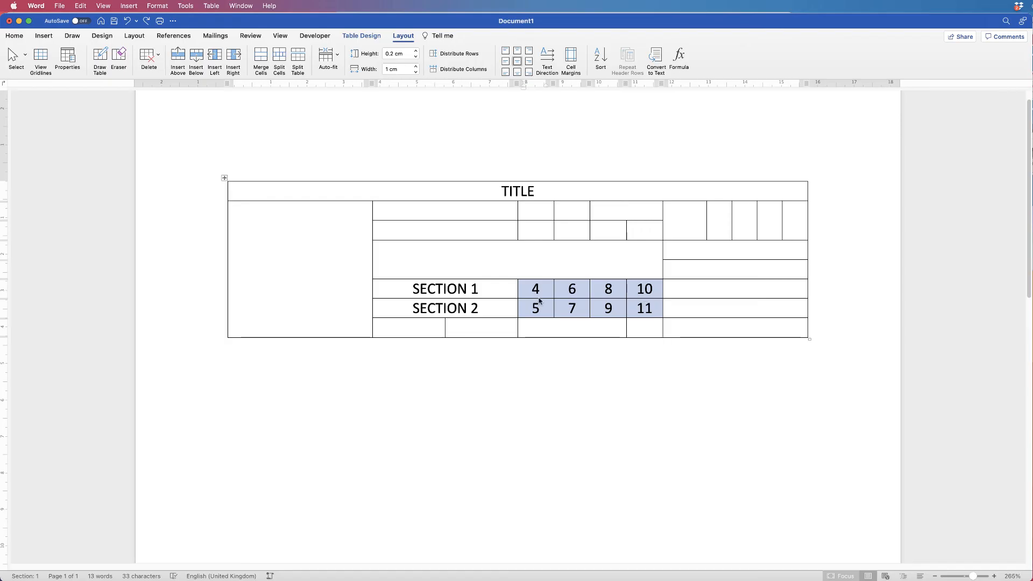
Remove the inside borders from the eight numbered cells beside the section labels
click(363, 37)
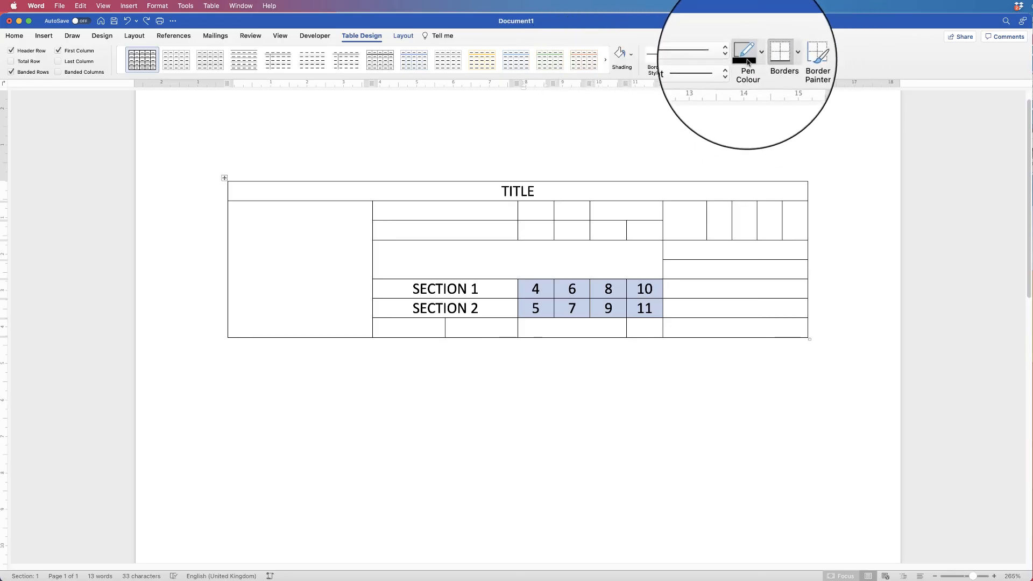
click(781, 60)
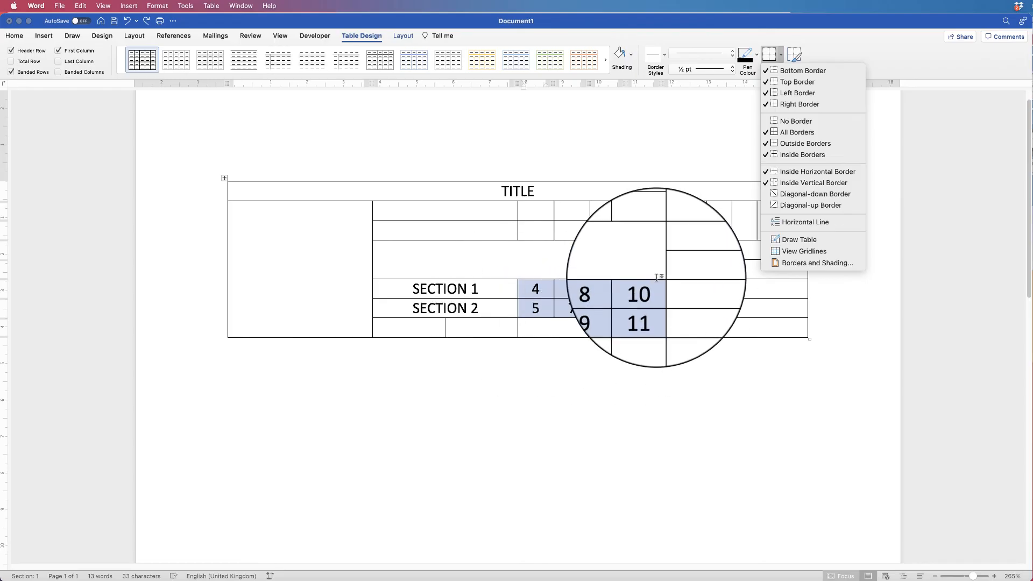
click(766, 156)
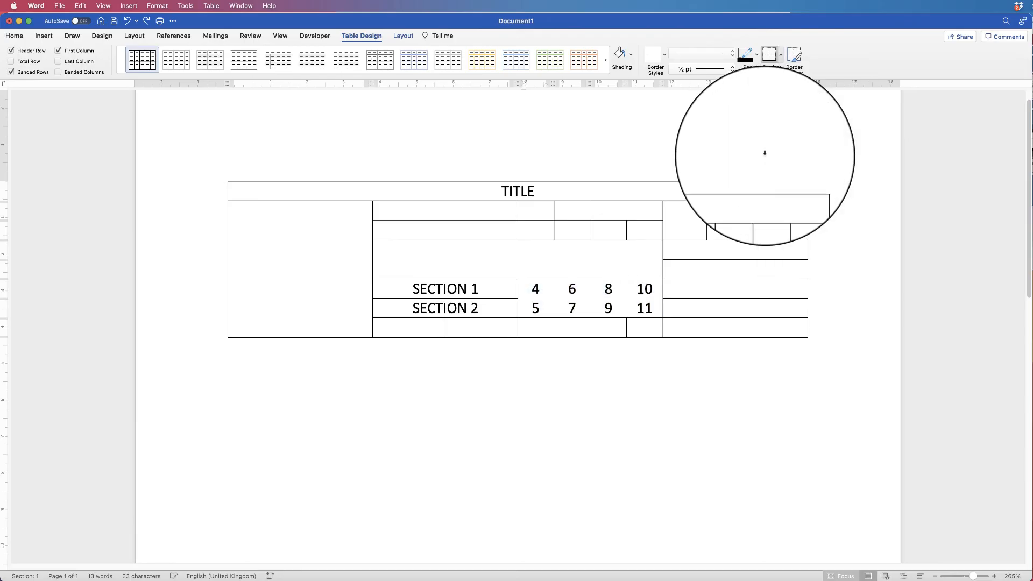
Turn on the display of table gridlines to reveal the borderless boundaries between the eight numbered cells
click(583, 270)
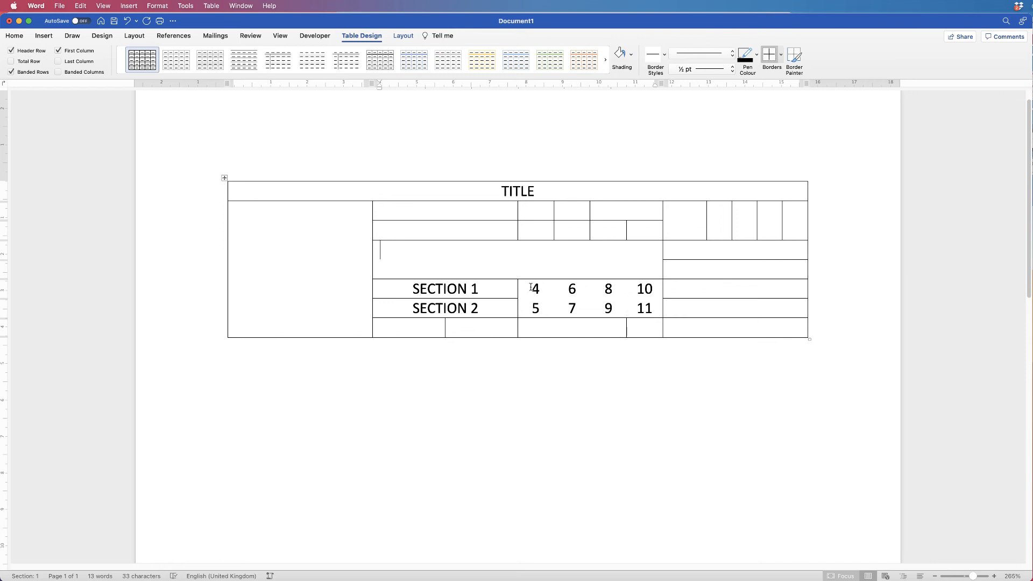
click(633, 309)
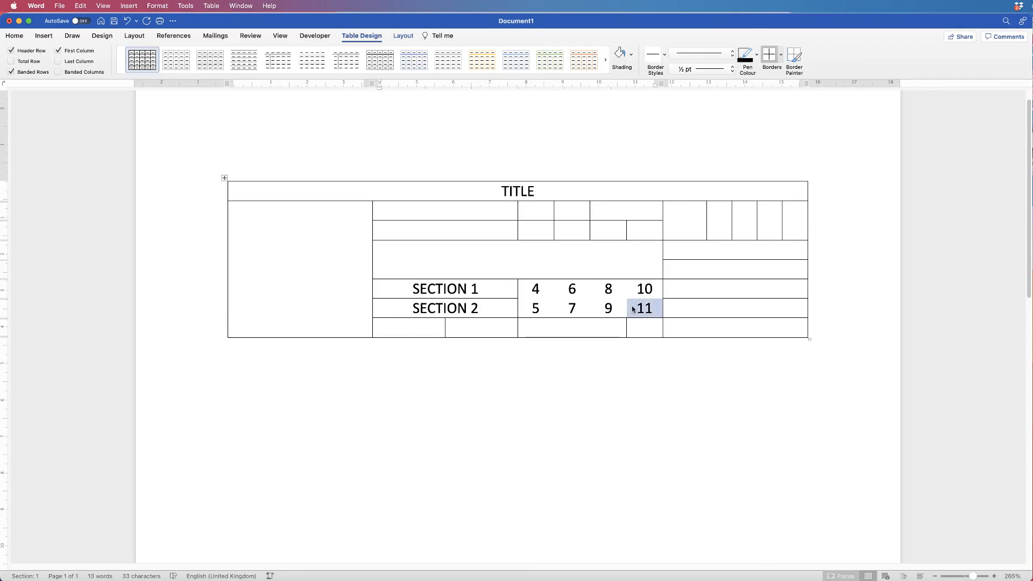
drag(633, 309, 534, 301)
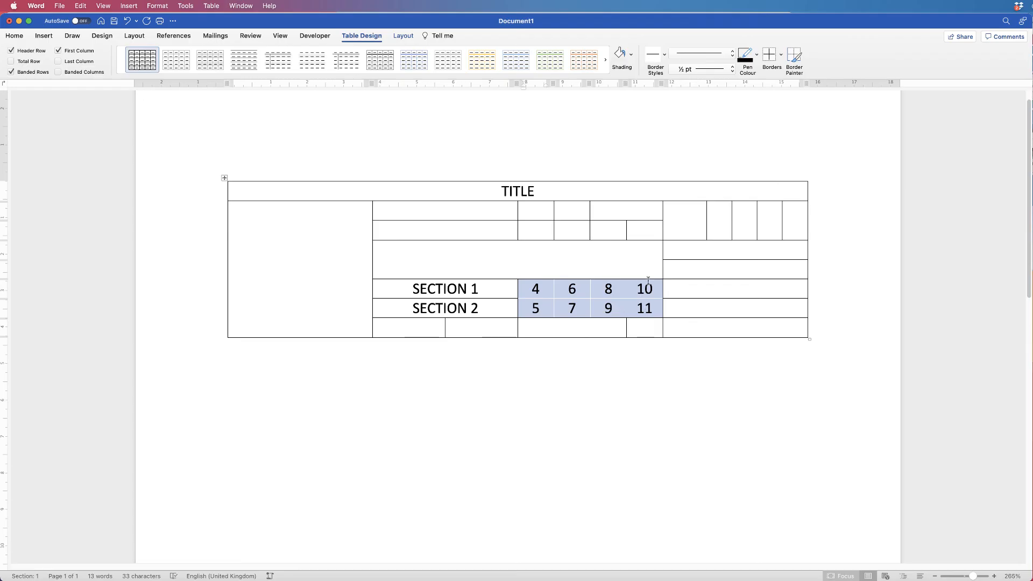
click(780, 55)
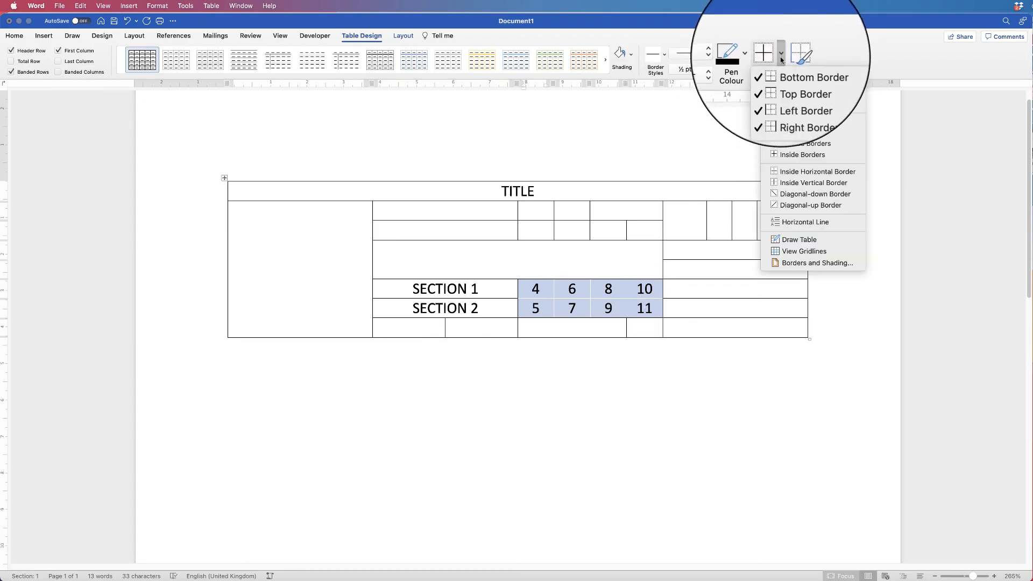
click(786, 252)
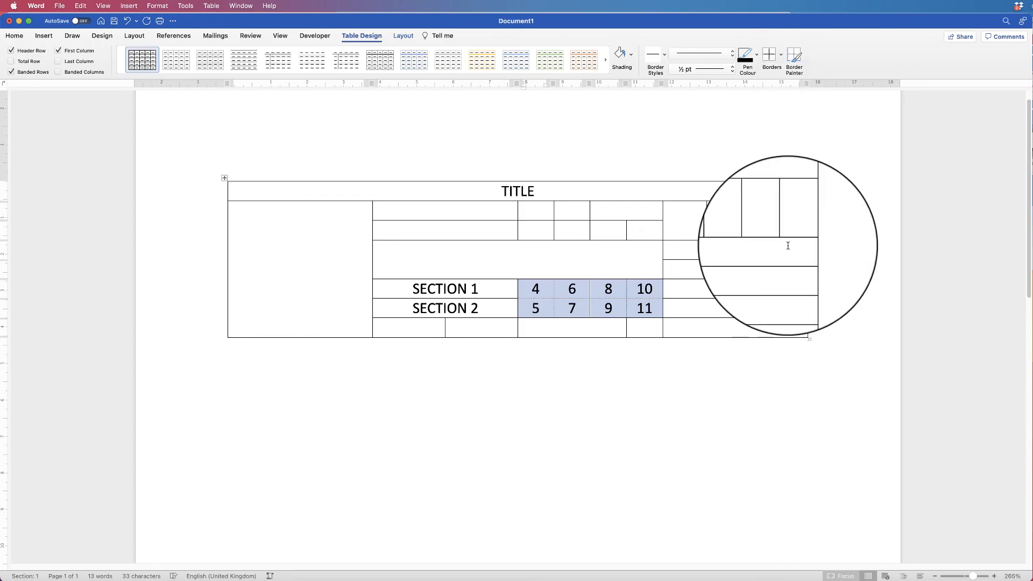
click(627, 312)
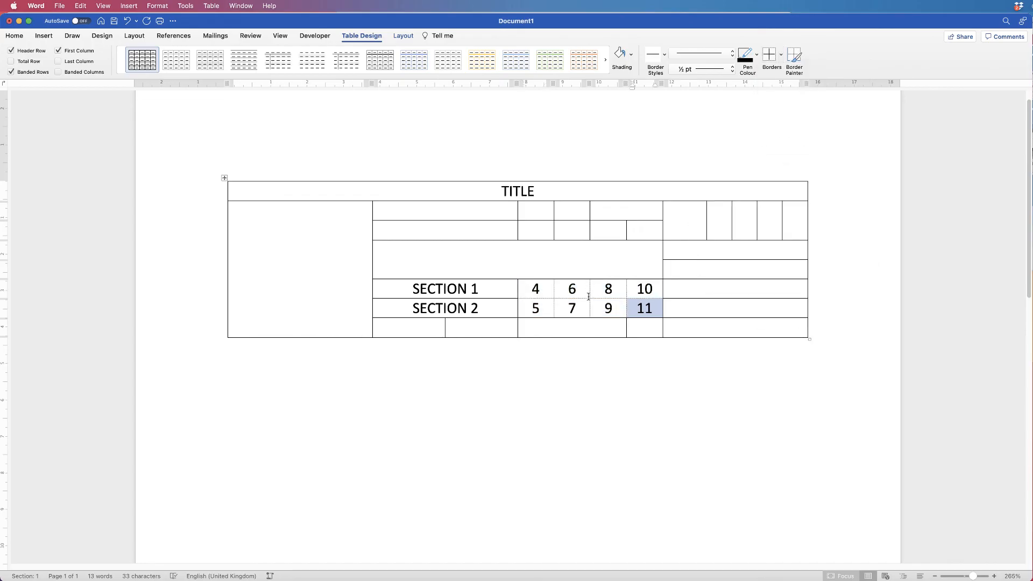
Inspect the gridlines between the eight numbered cells and turn off the display of table gridlines
drag(976, 577, 1000, 576)
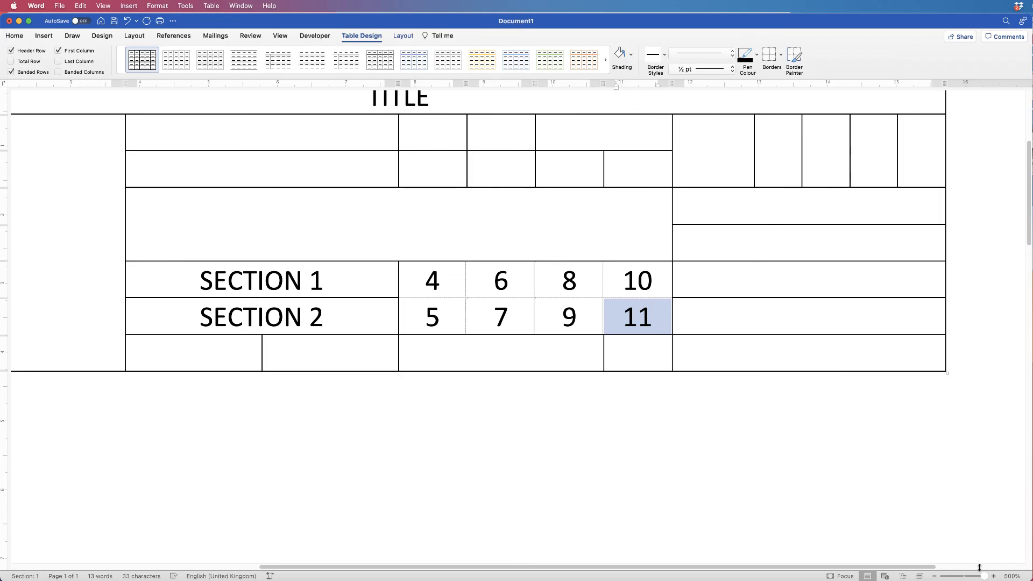
mouse_move(984, 577)
mouse_down()
mouse_move(968, 578)
mouse_move(977, 577)
mouse_up()
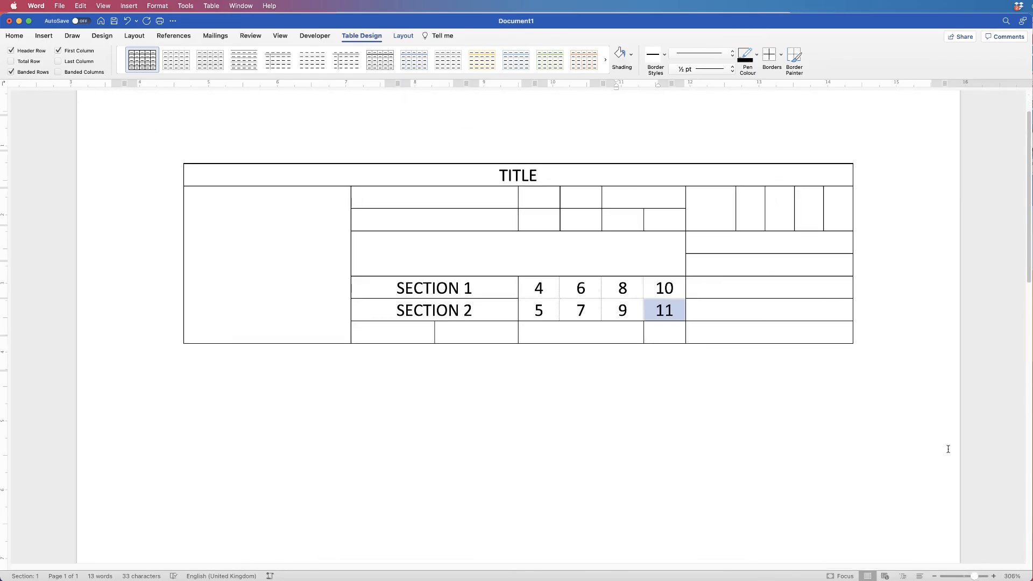
click(629, 288)
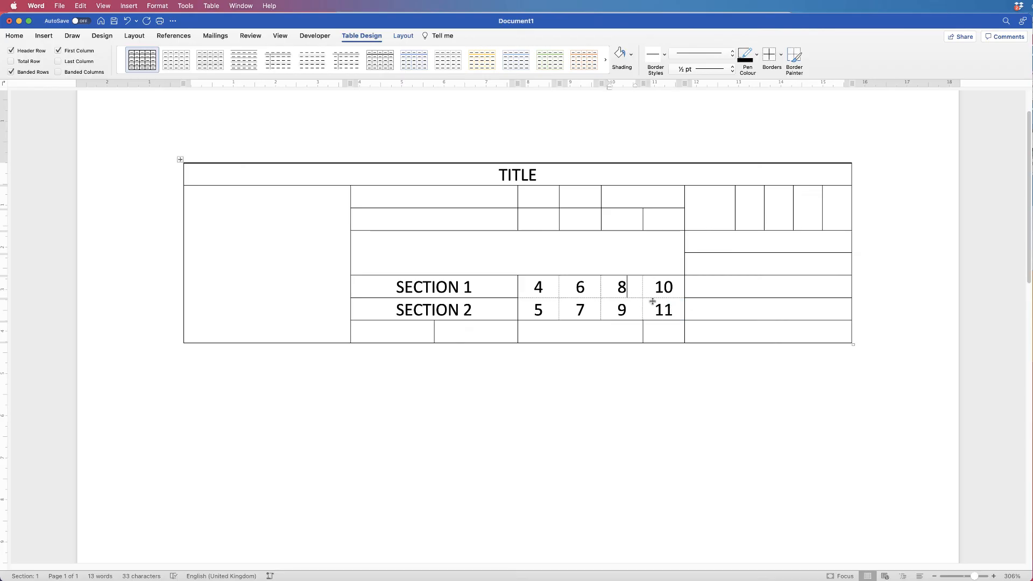
drag(647, 288, 641, 289)
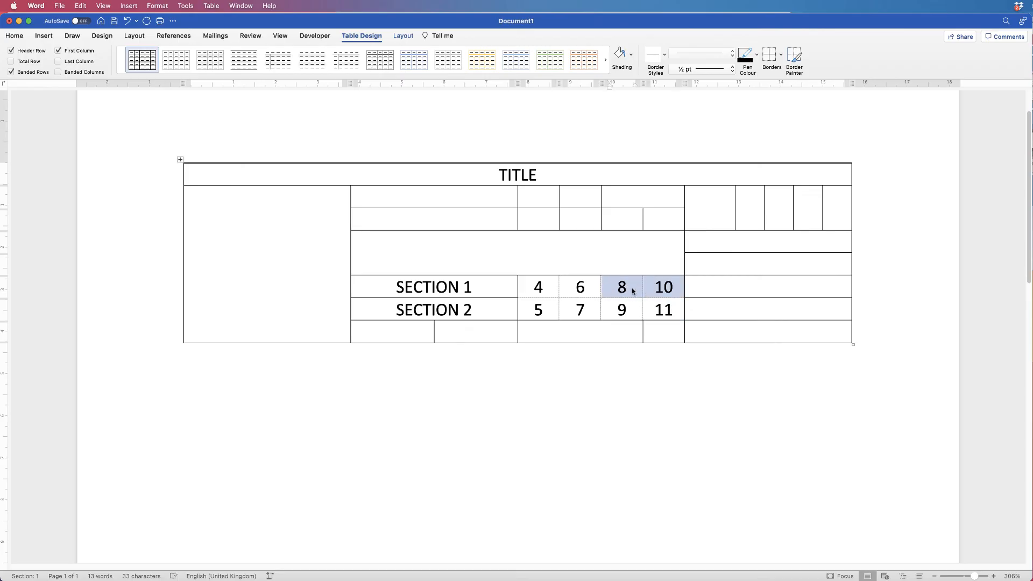
click(633, 308)
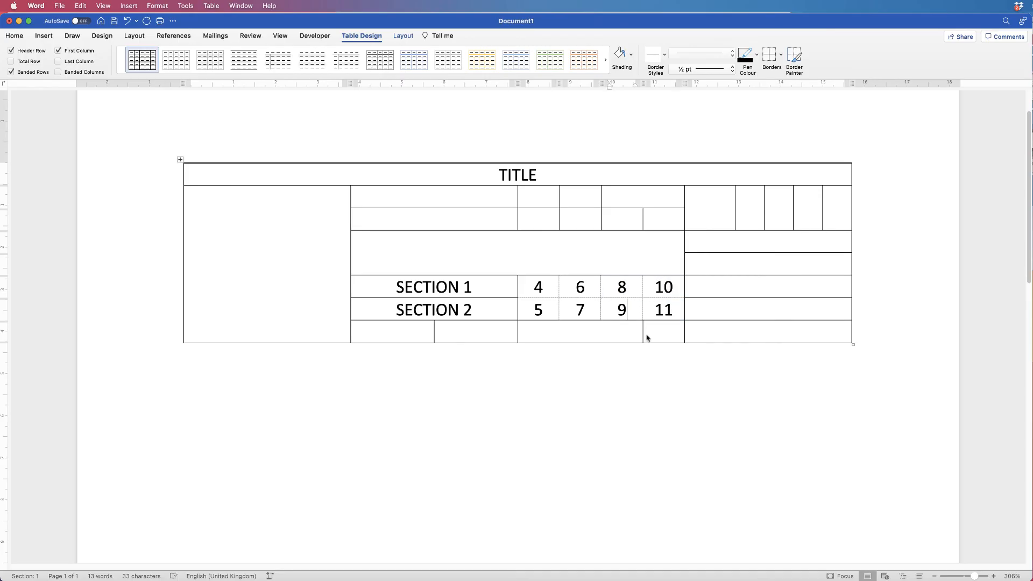
click(780, 55)
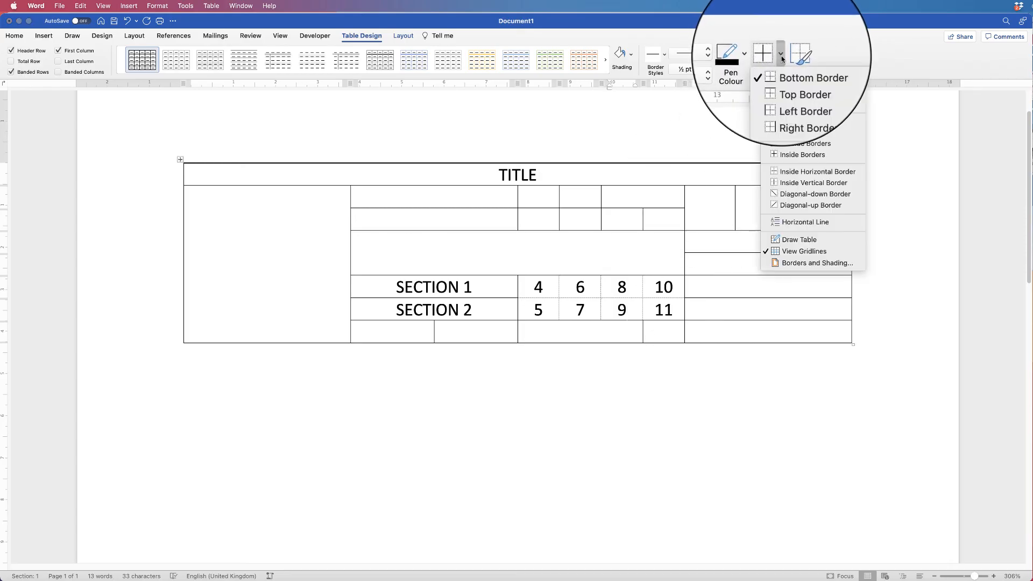
click(791, 251)
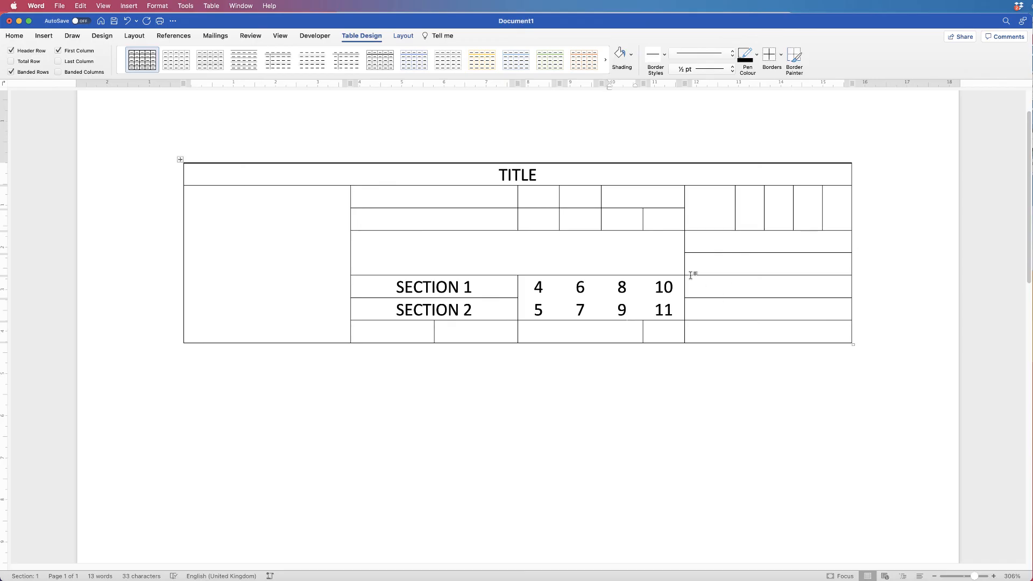
Remove the inside horizontal border between the "SECTION 1" and "SECTION 2" cells
drag(479, 289, 484, 303)
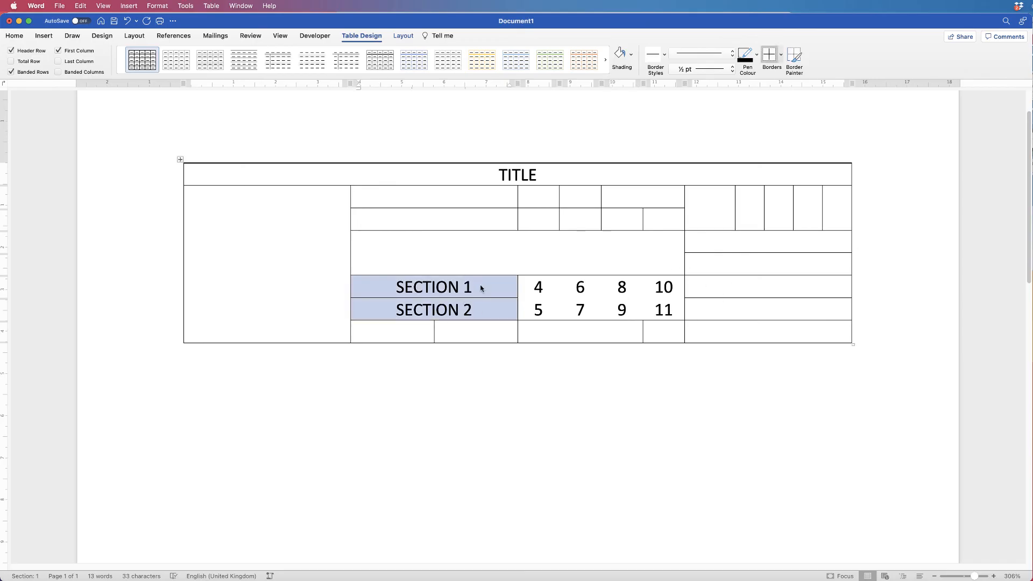
click(781, 53)
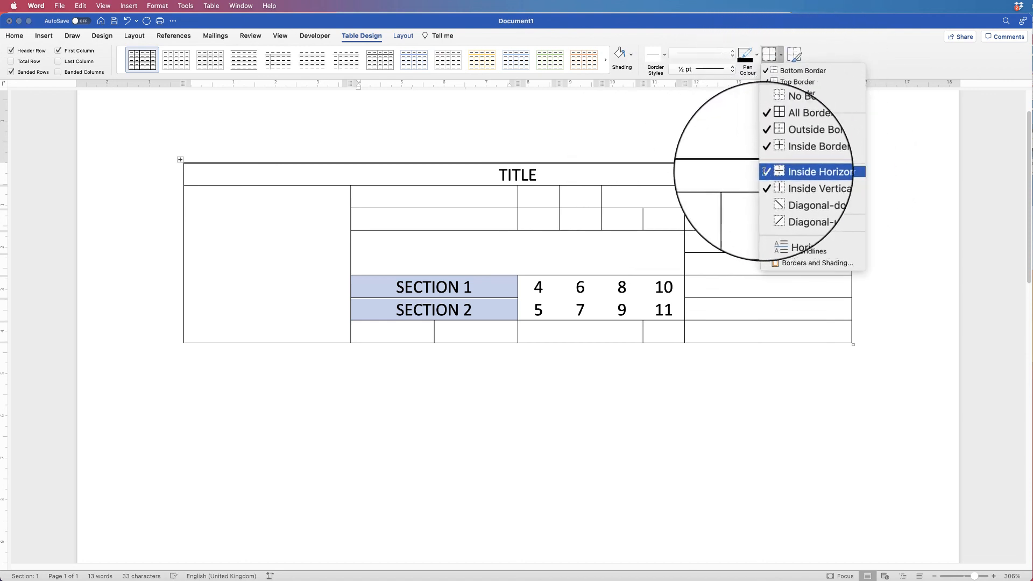
click(785, 173)
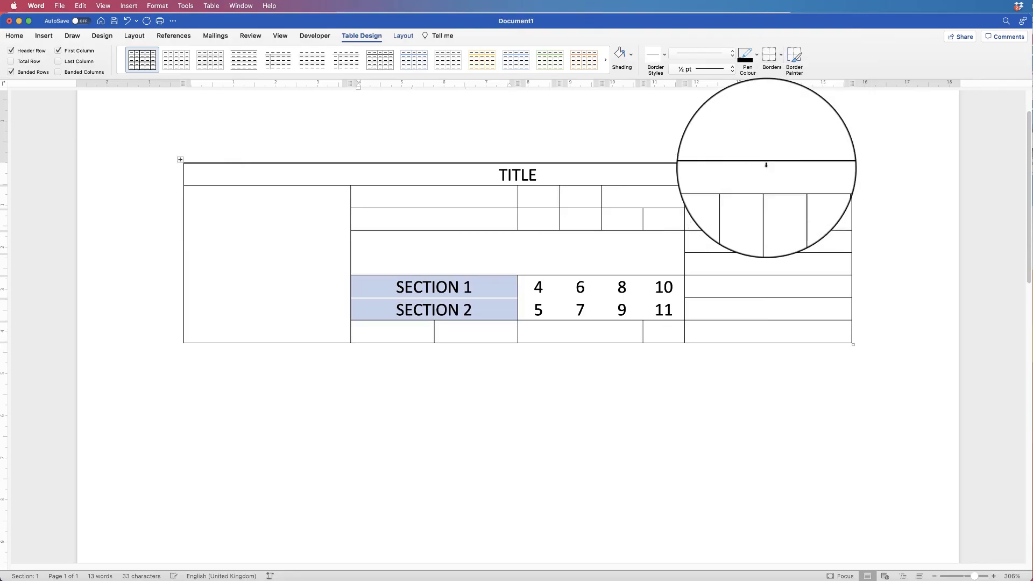
click(482, 315)
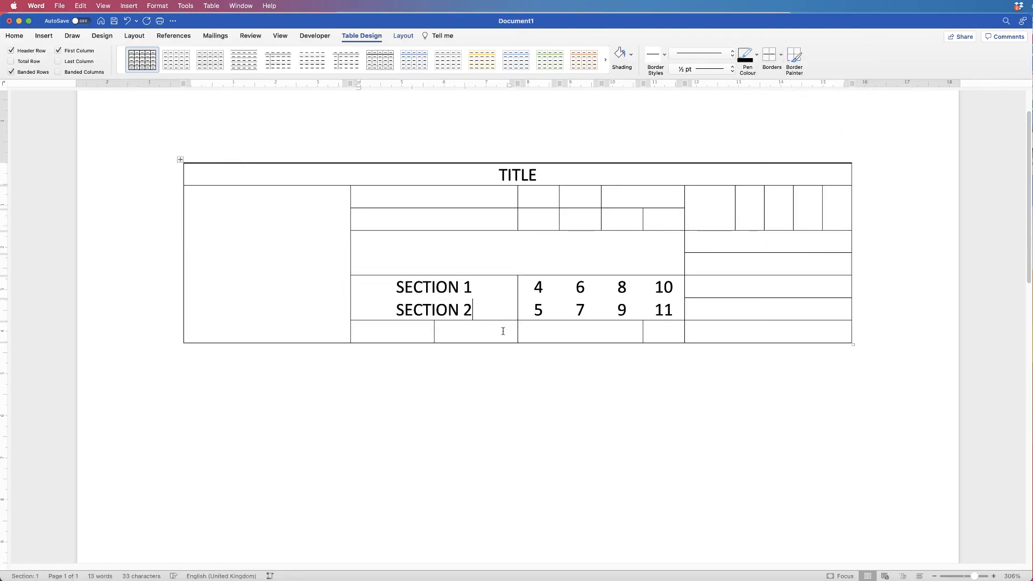